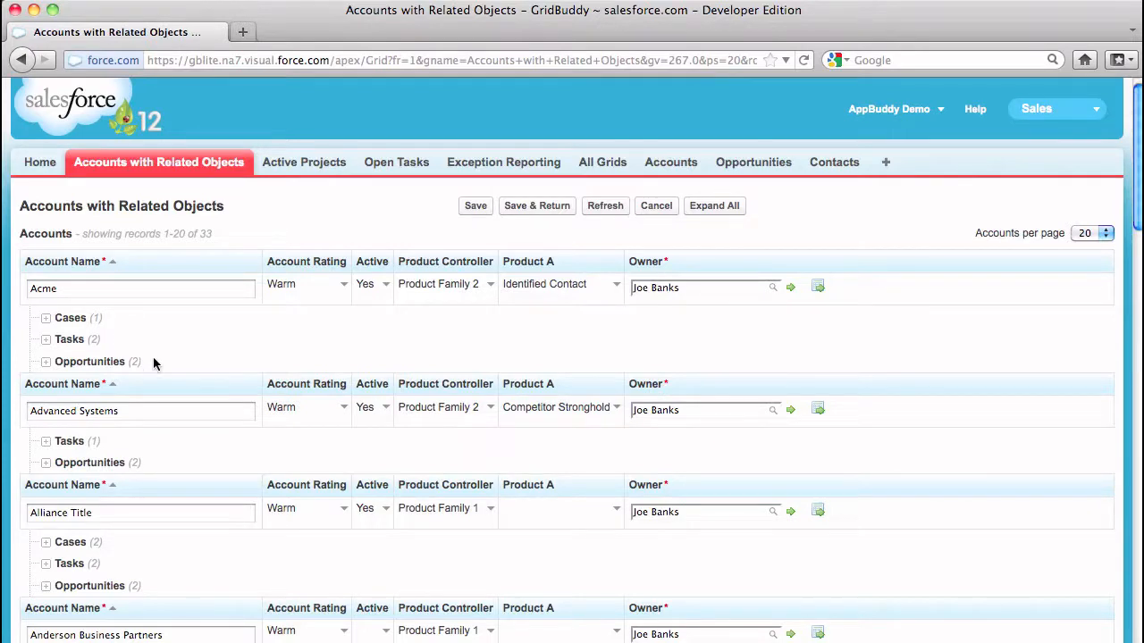
Expand Acme's Tasks to show New task 1 and New task 2, then bring up the app list
click(47, 340)
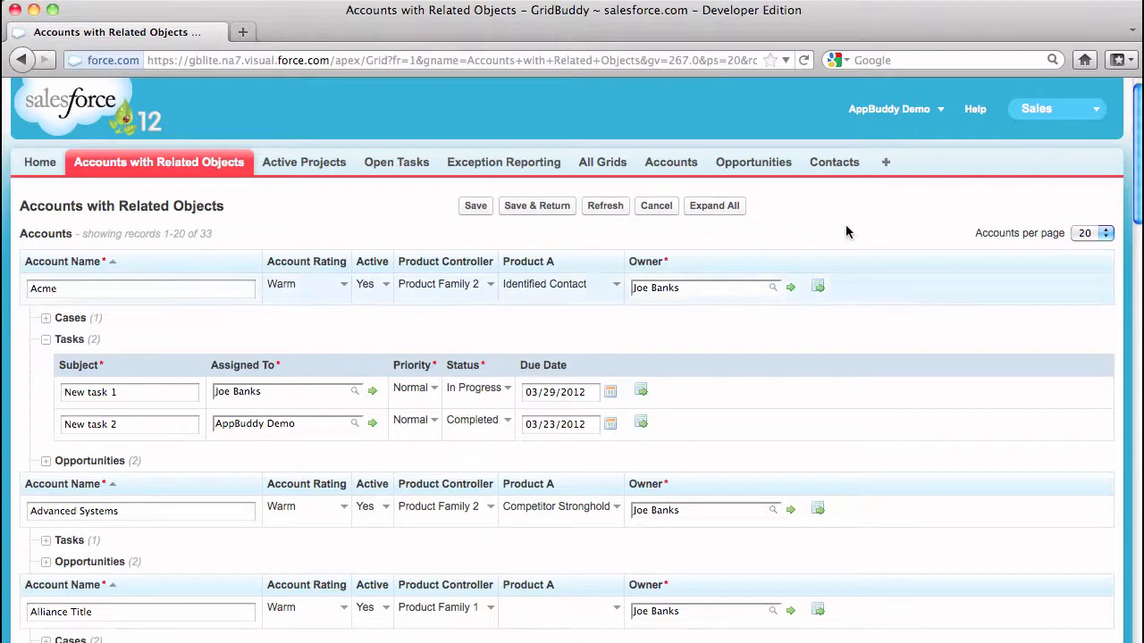
click(1049, 122)
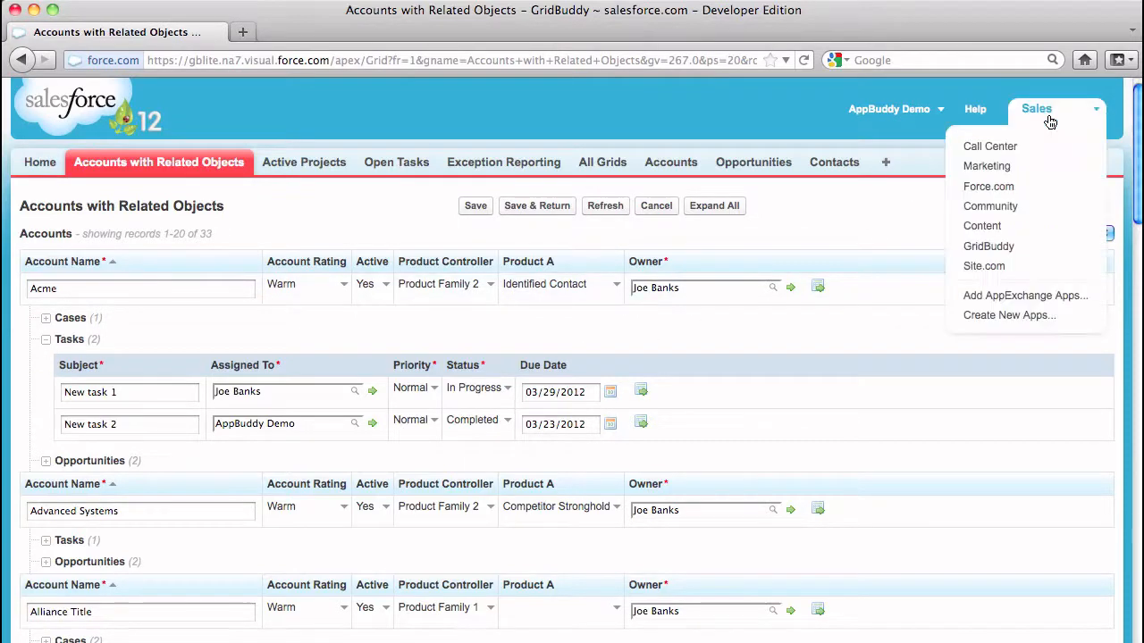
Switch to GridBuddy and load the Accounts with Related Objects grid in the Grid Wizard
click(1019, 252)
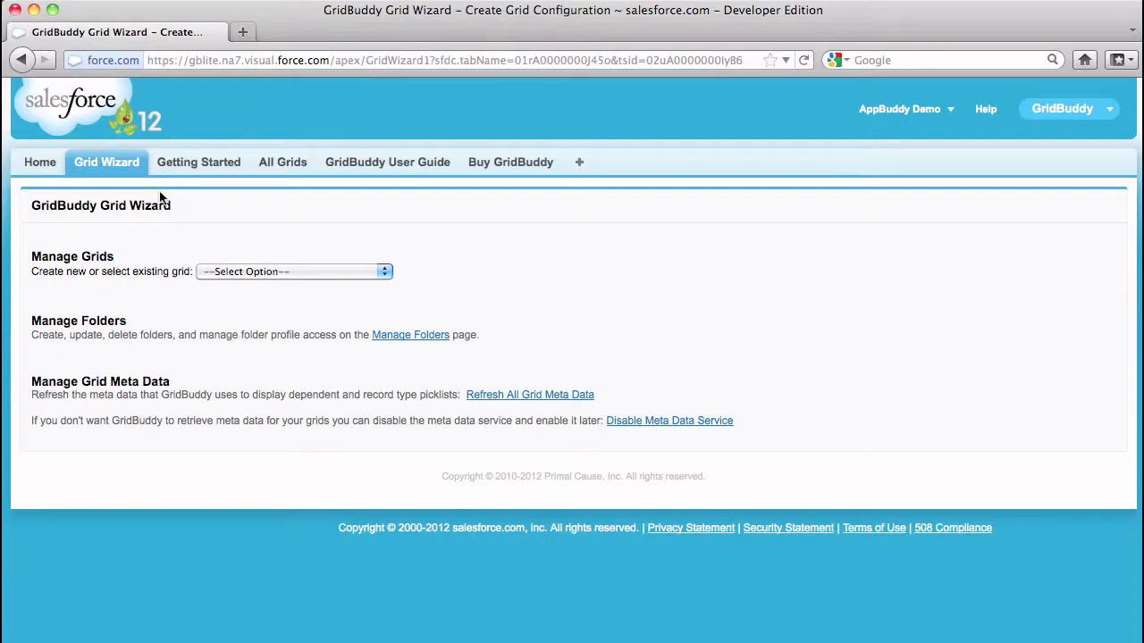
click(336, 272)
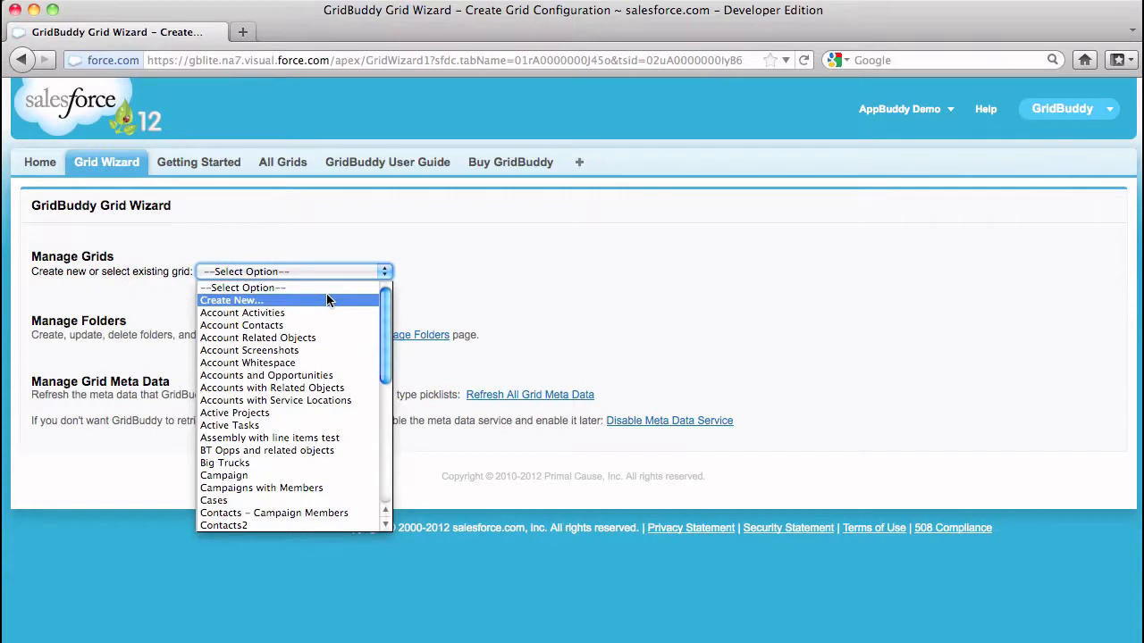
click(336, 389)
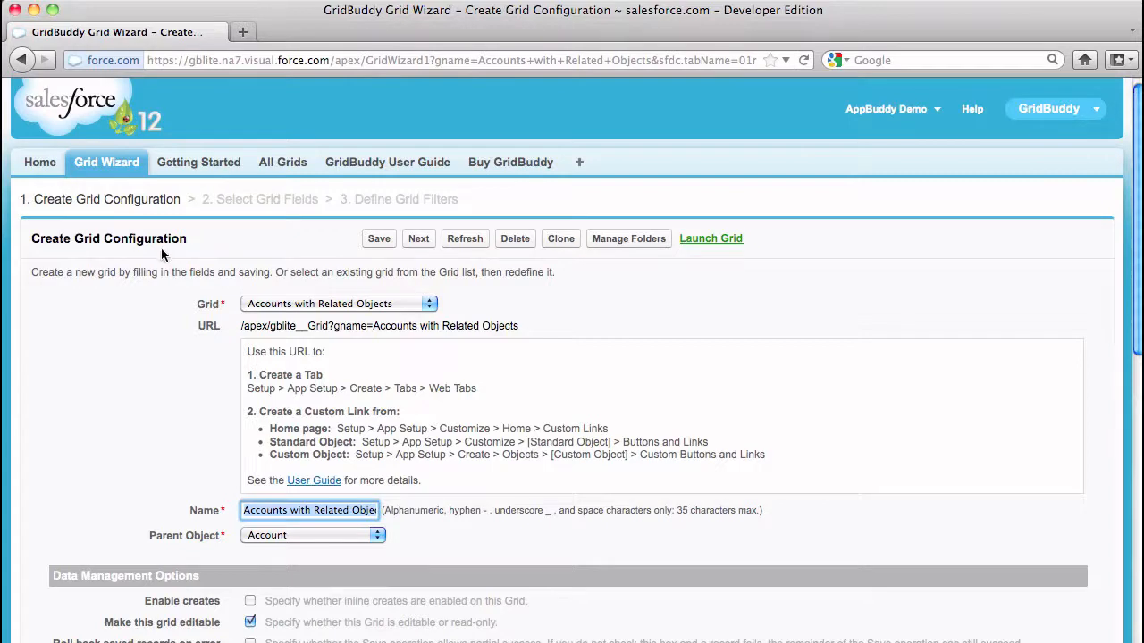
scroll(143, 320, down, 1)
scroll(143, 320, down, 5)
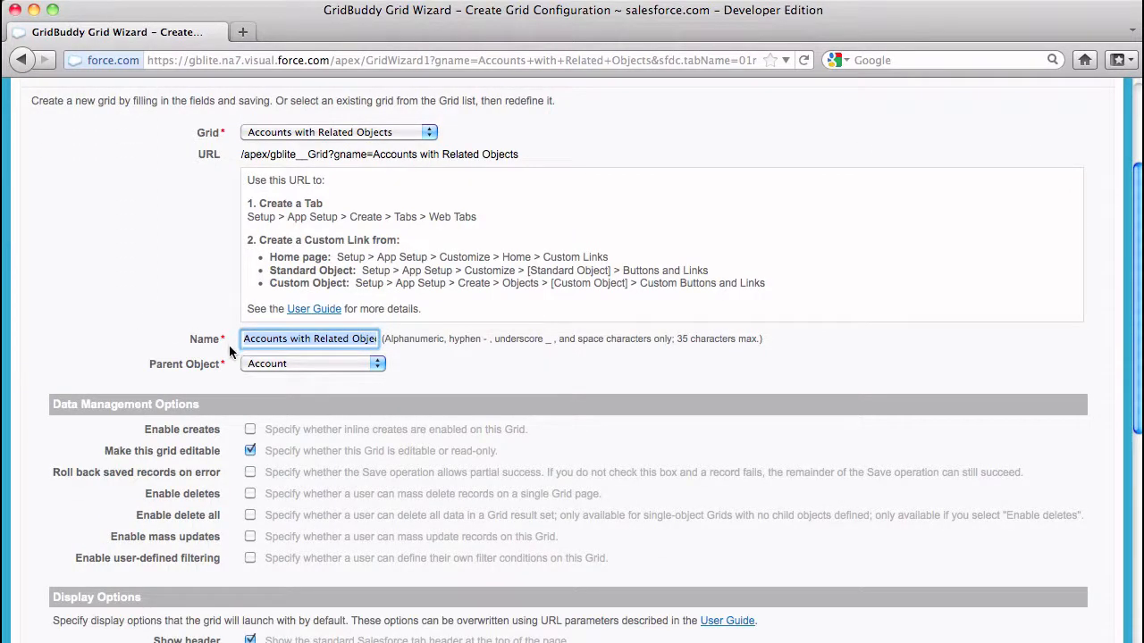
click(307, 364)
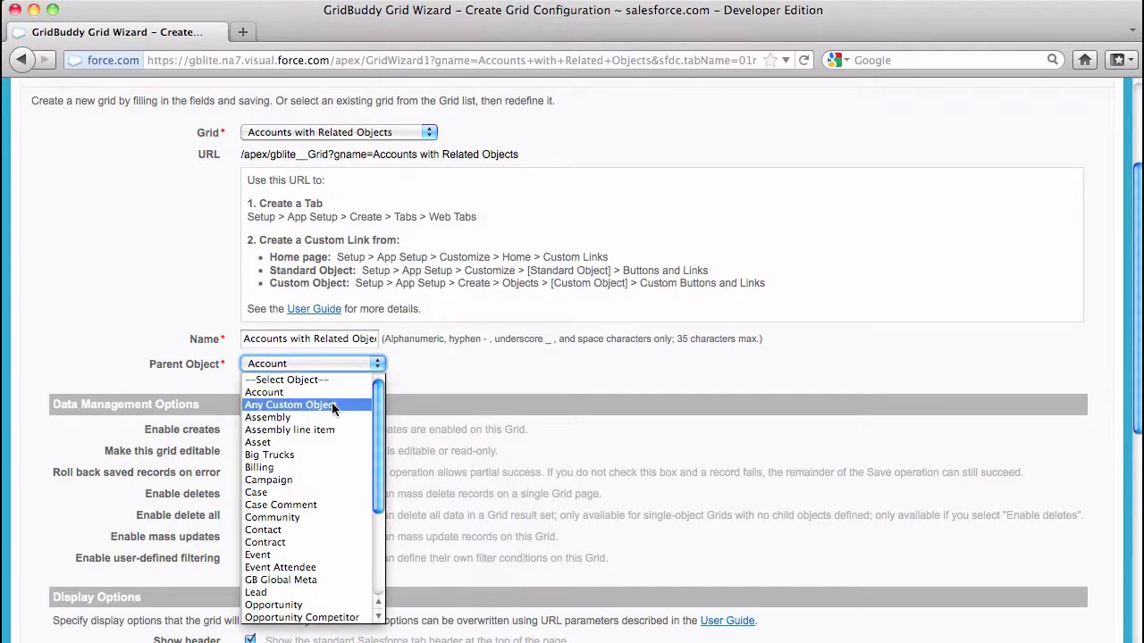
click(426, 367)
scroll(425, 363, down, 5)
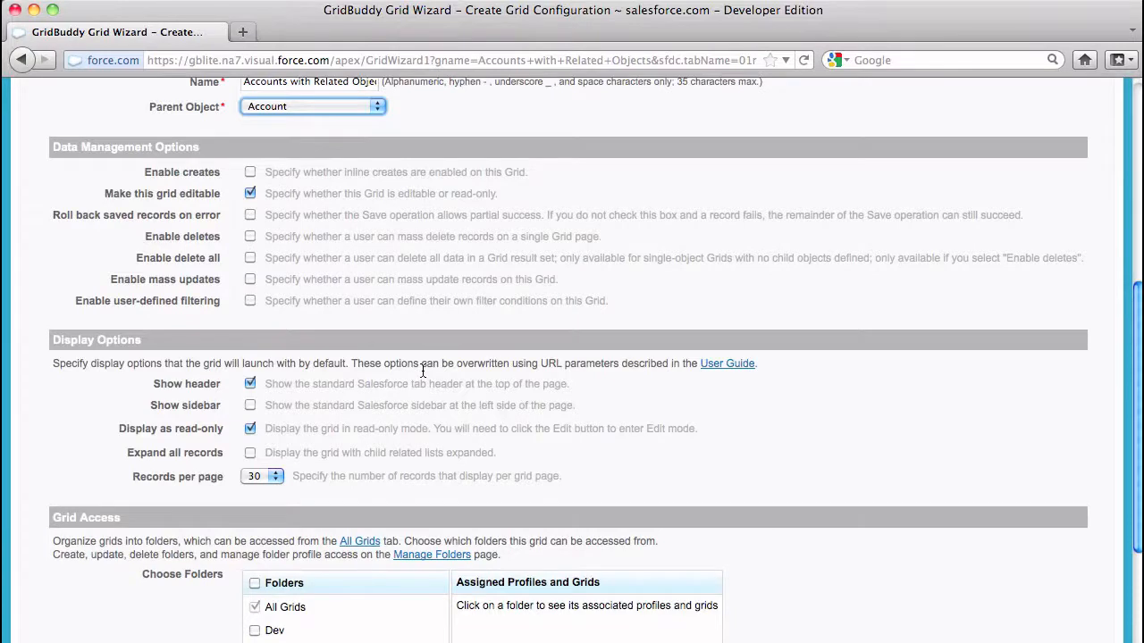
Enable creates, deletes and mass updates, show 50 records per page, and file the grid under Sales
click(251, 172)
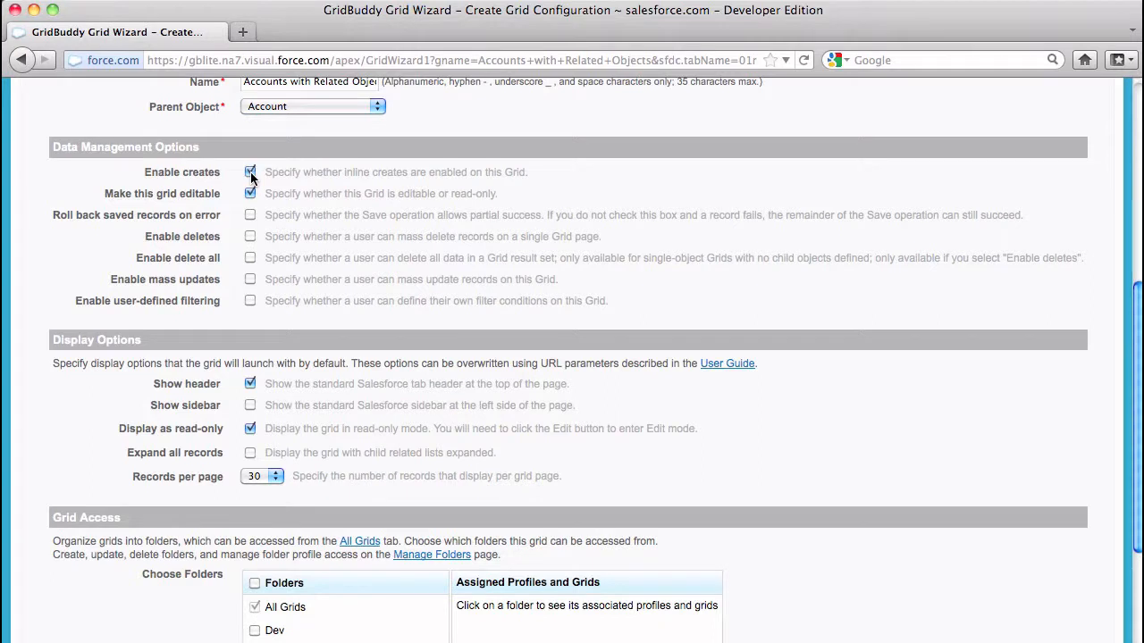
click(250, 237)
click(250, 280)
scroll(311, 301, down, 3)
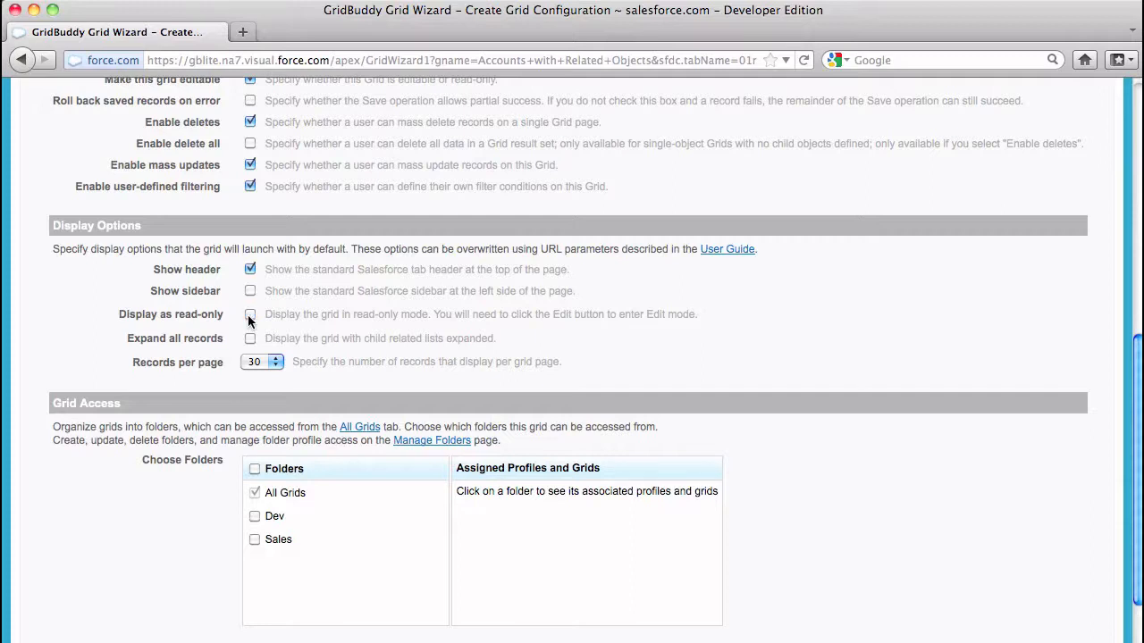
click(264, 361)
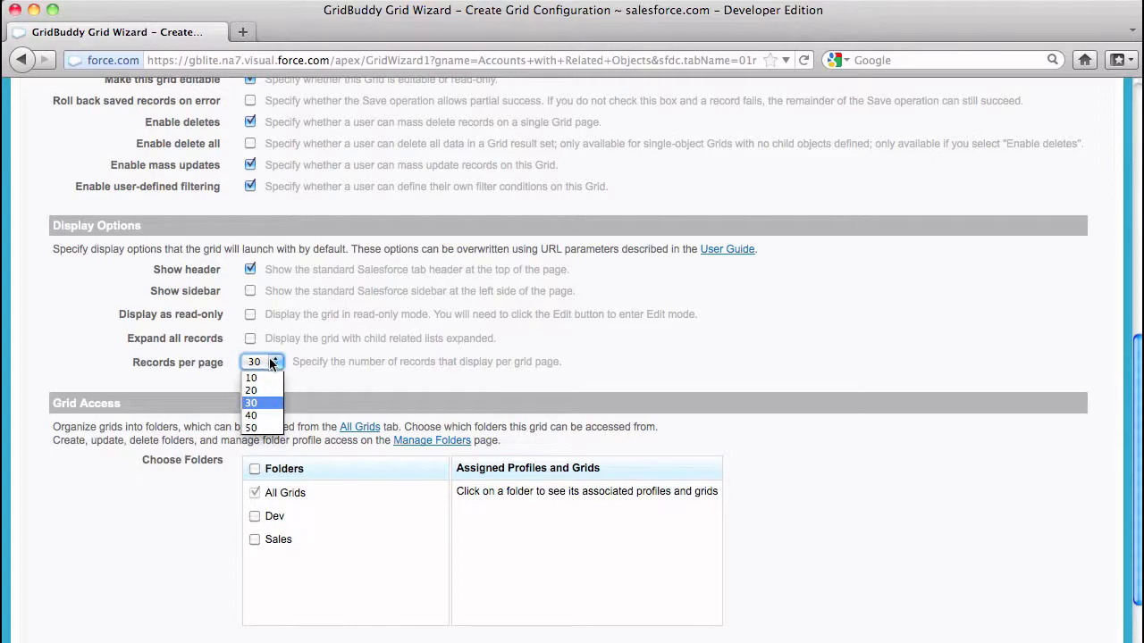
click(265, 428)
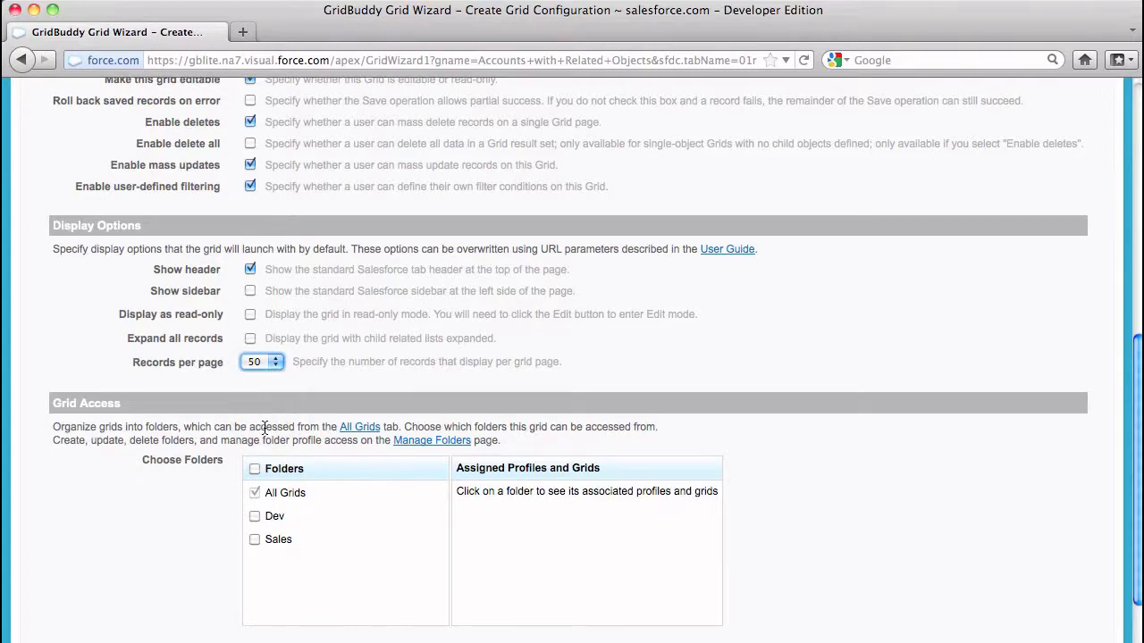
scroll(275, 413, down, 3)
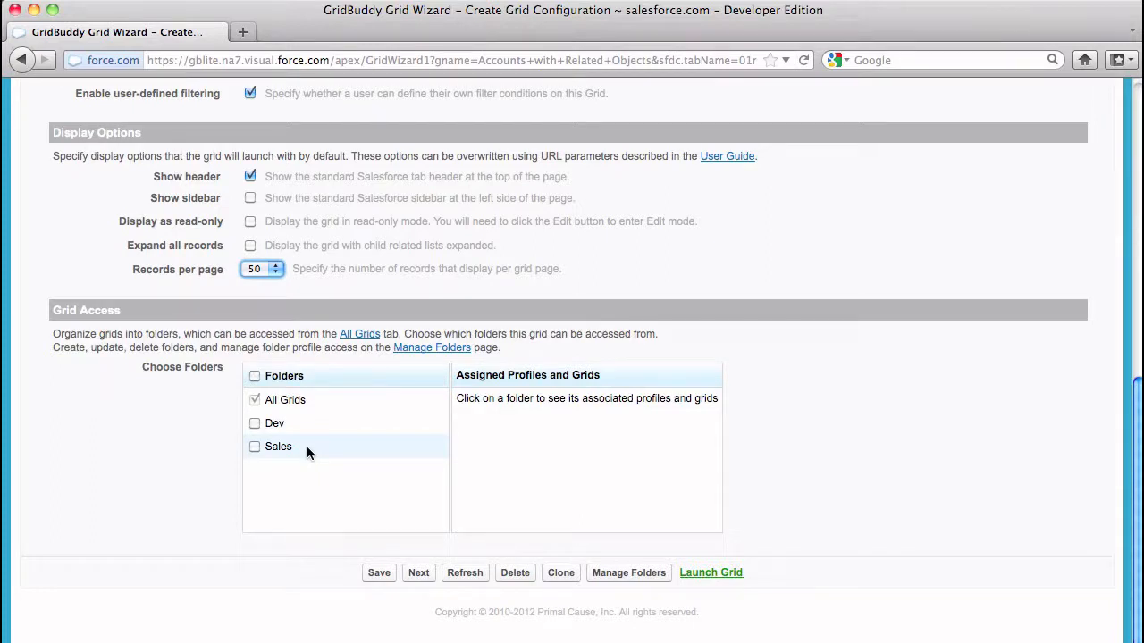
click(255, 448)
click(419, 576)
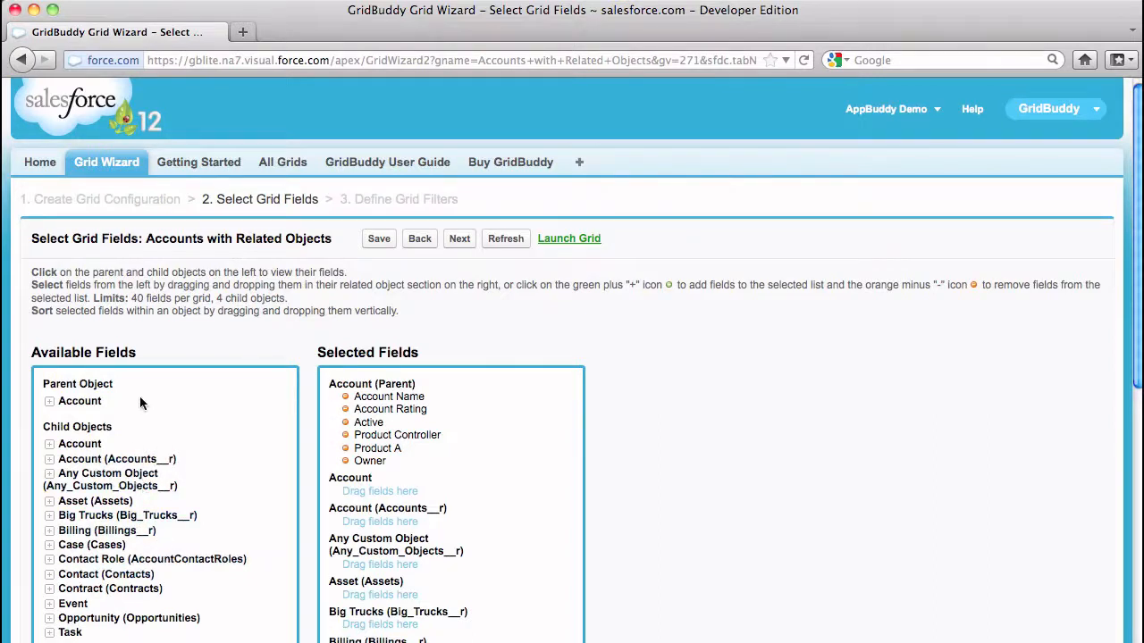
Add Account Status and Account Type to the Account fields and move Owner below Account Rating
click(50, 404)
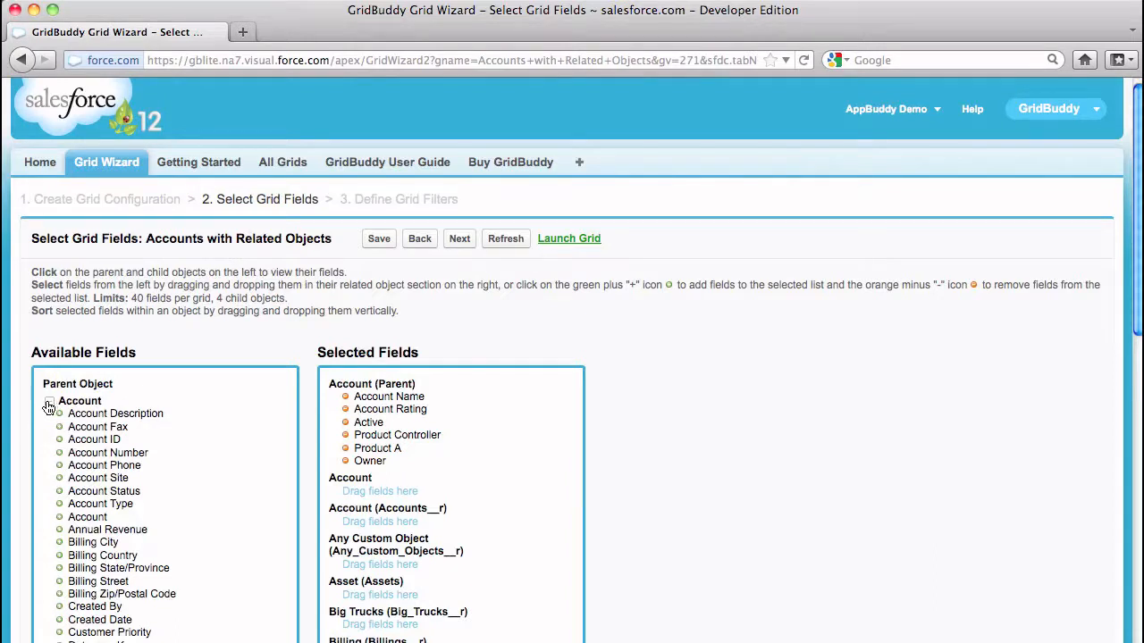
click(60, 493)
drag(60, 497, 357, 458)
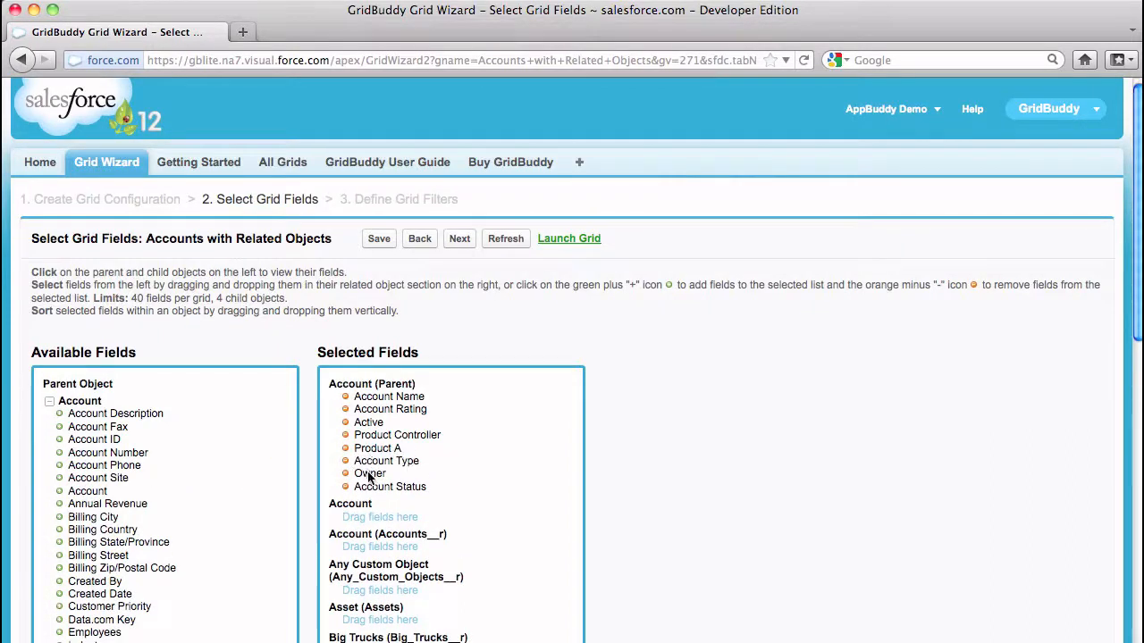
drag(368, 474, 366, 424)
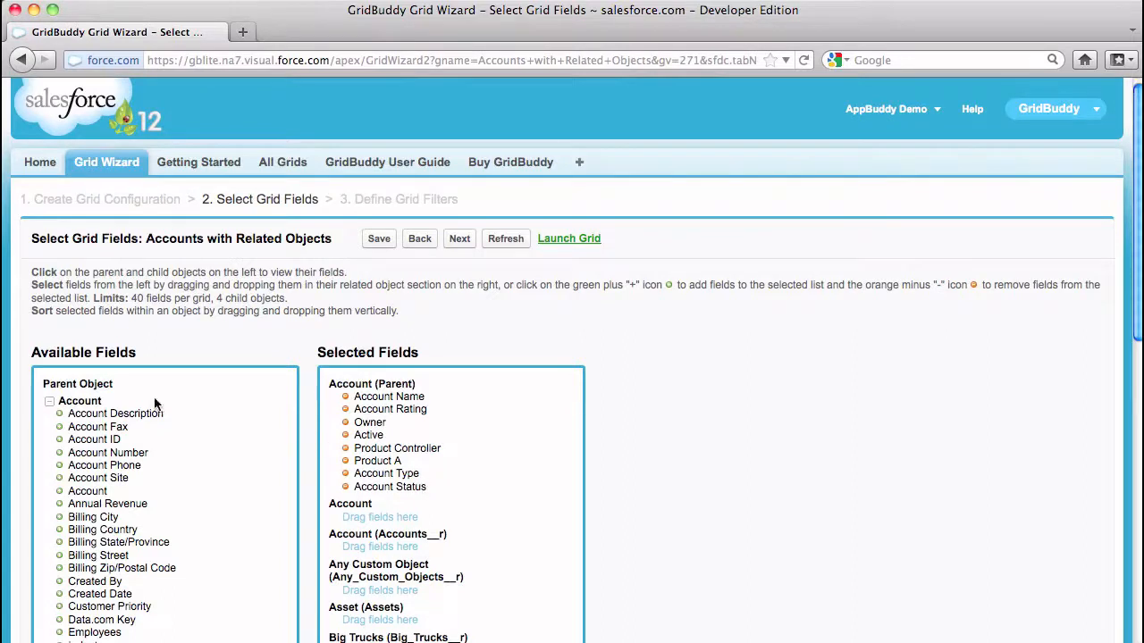
Add Any Custom Object Name, Custom DateTime, Last Modified Date and Custom Checkbox from Any Custom Object
click(47, 404)
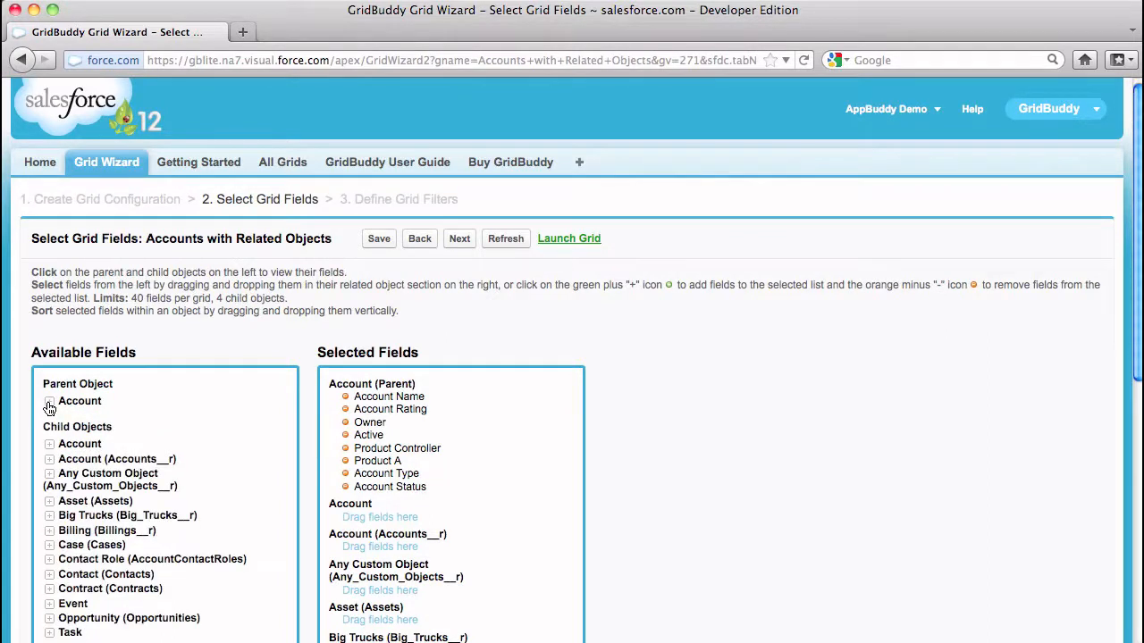
scroll(49, 408, down, 2)
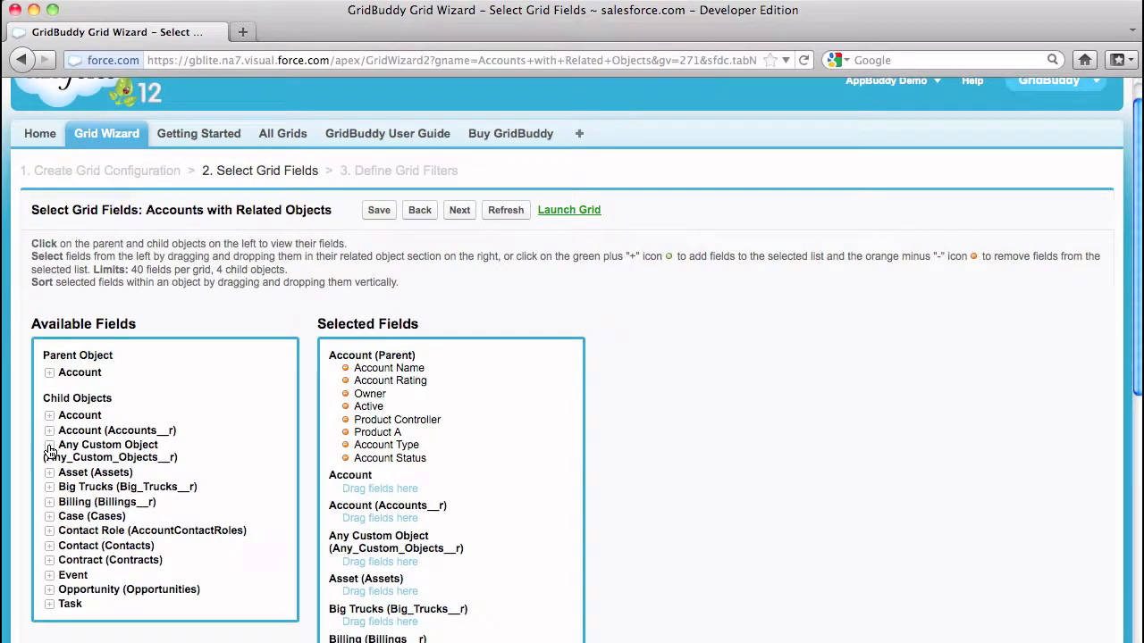
click(49, 449)
scroll(48, 466, down, 1)
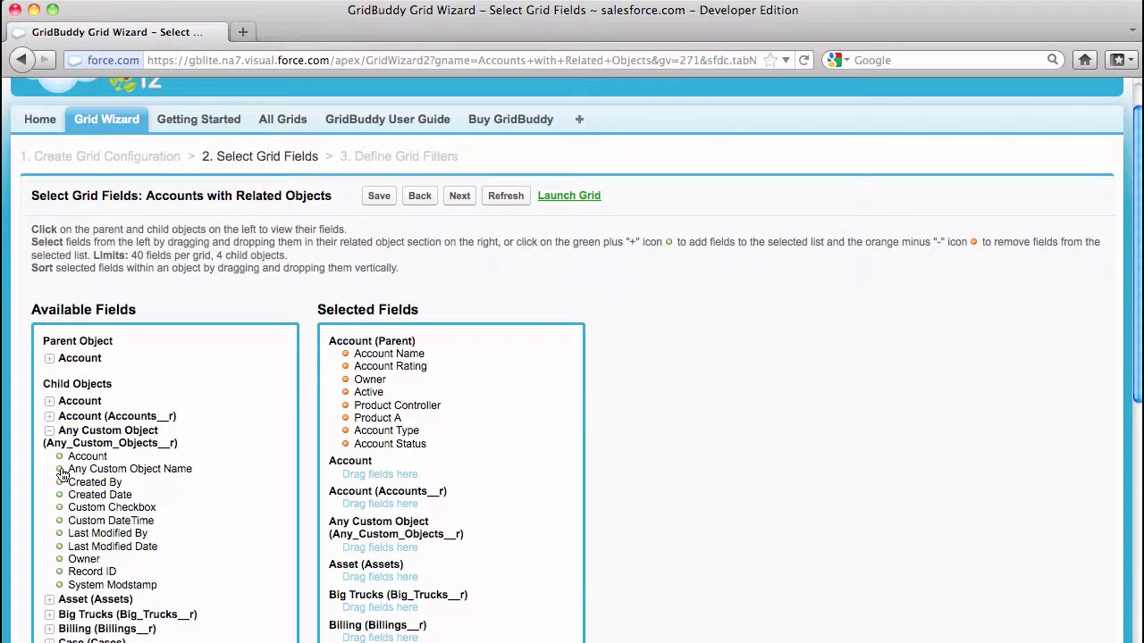
click(60, 470)
click(60, 509)
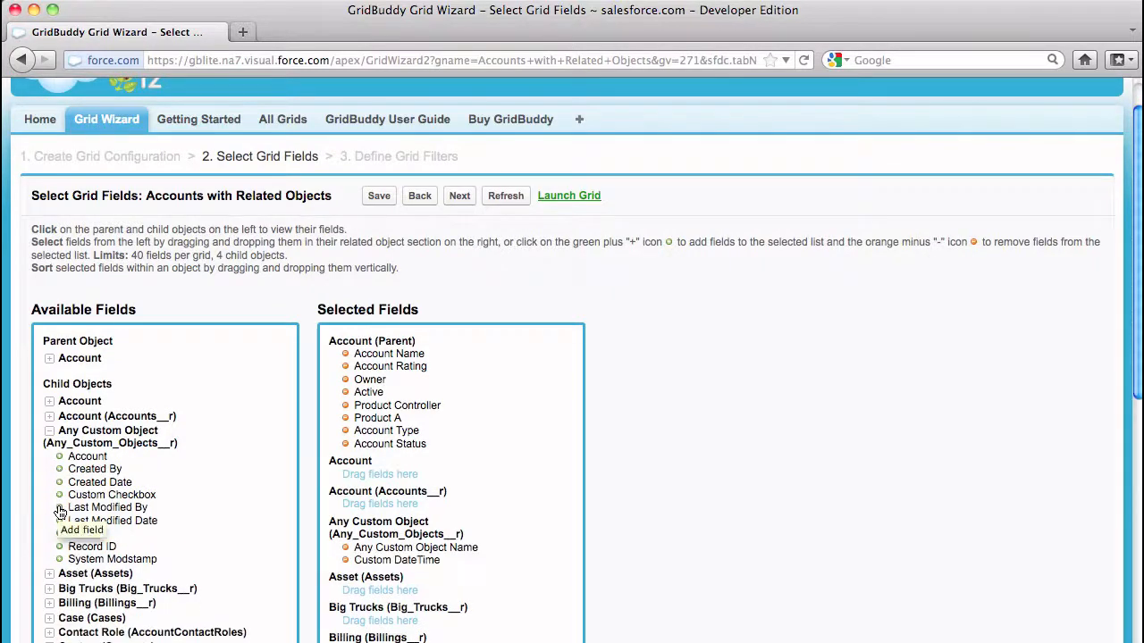
click(60, 520)
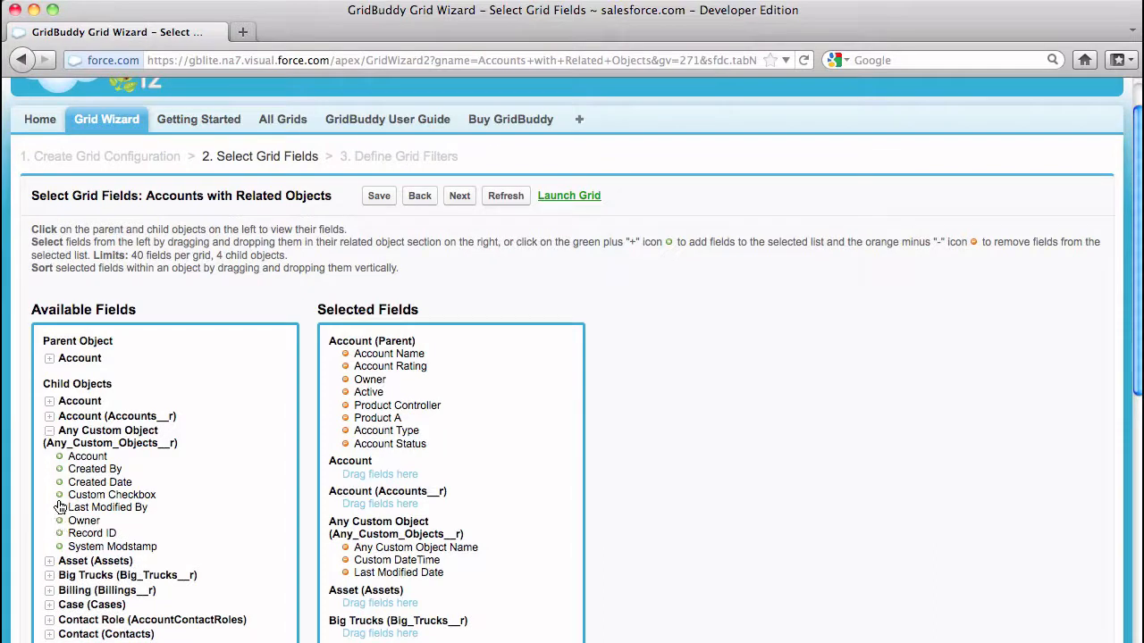
click(60, 495)
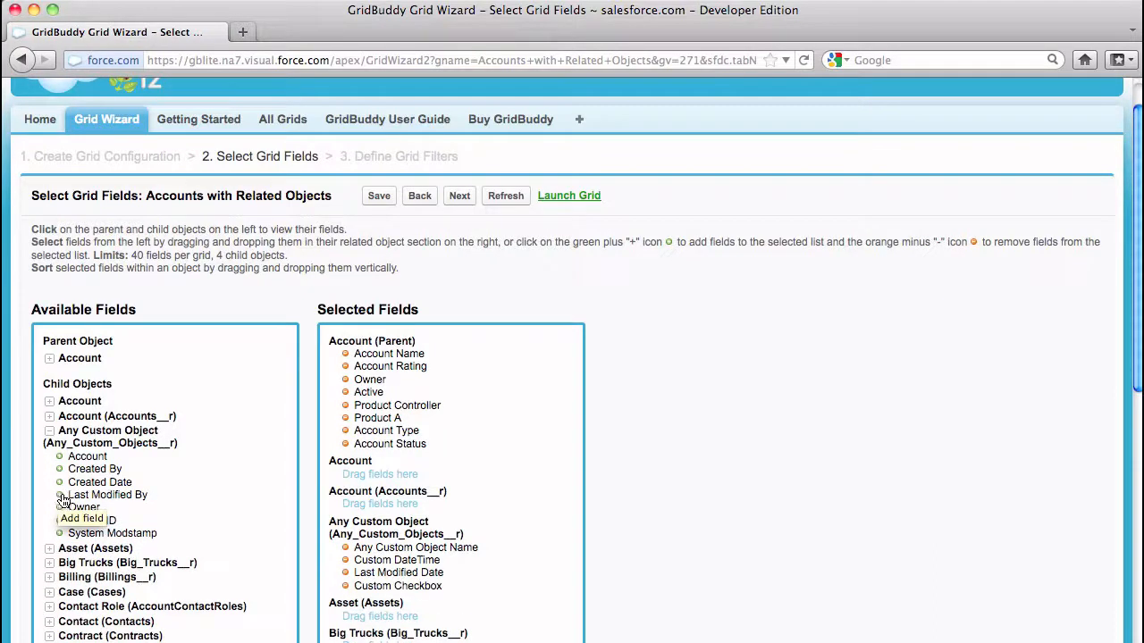
scroll(525, 501, down, 10)
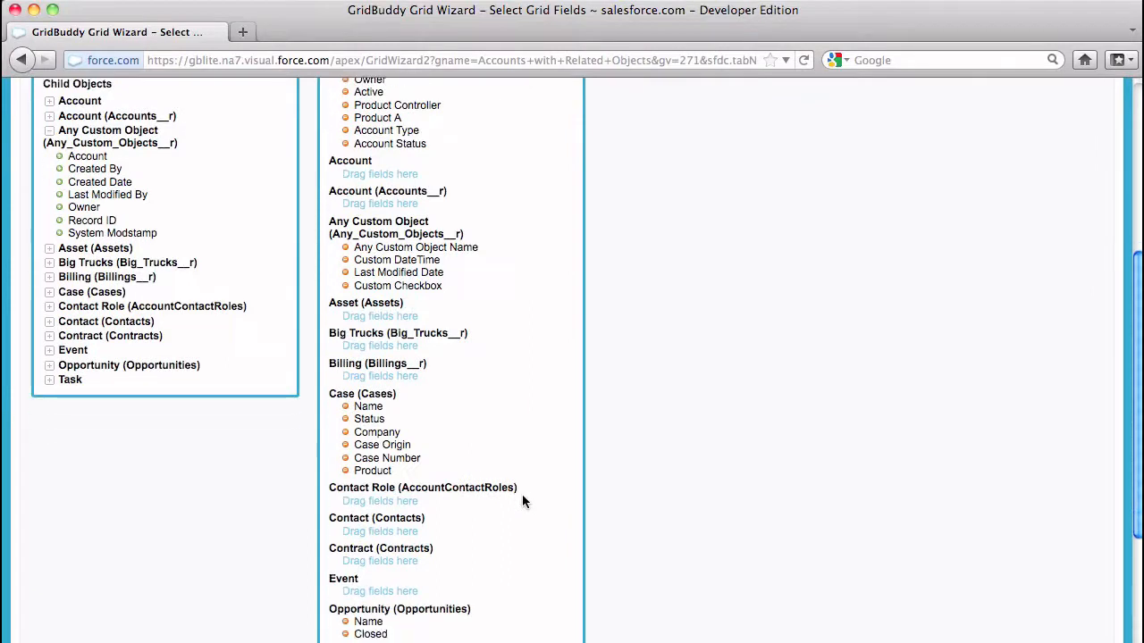
scroll(523, 501, down, 2)
scroll(523, 502, down, 2)
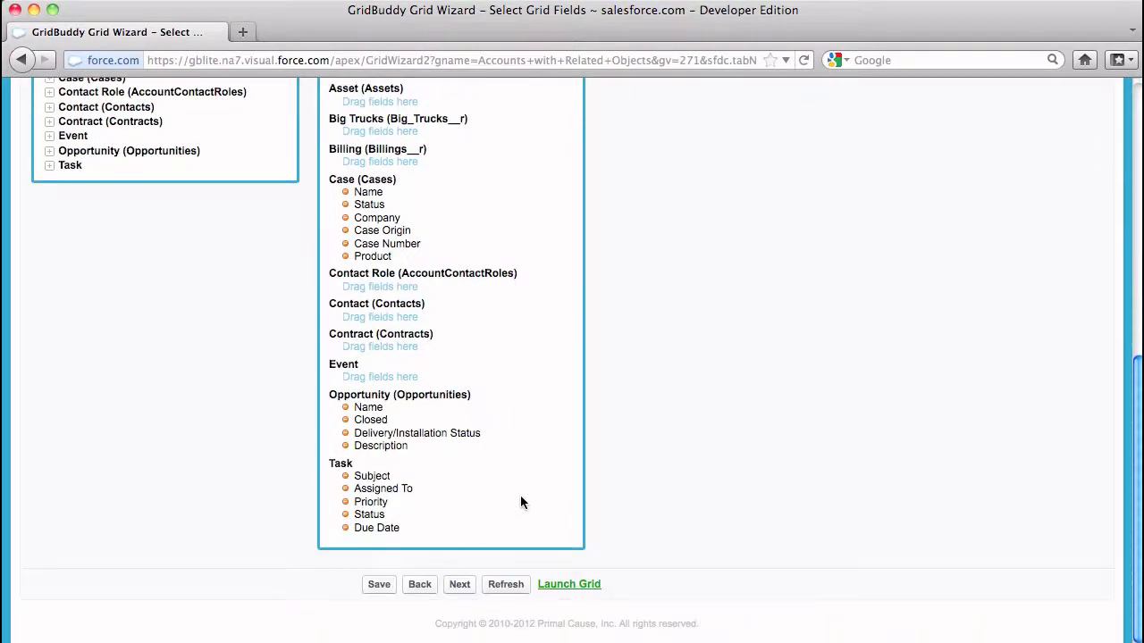
click(456, 583)
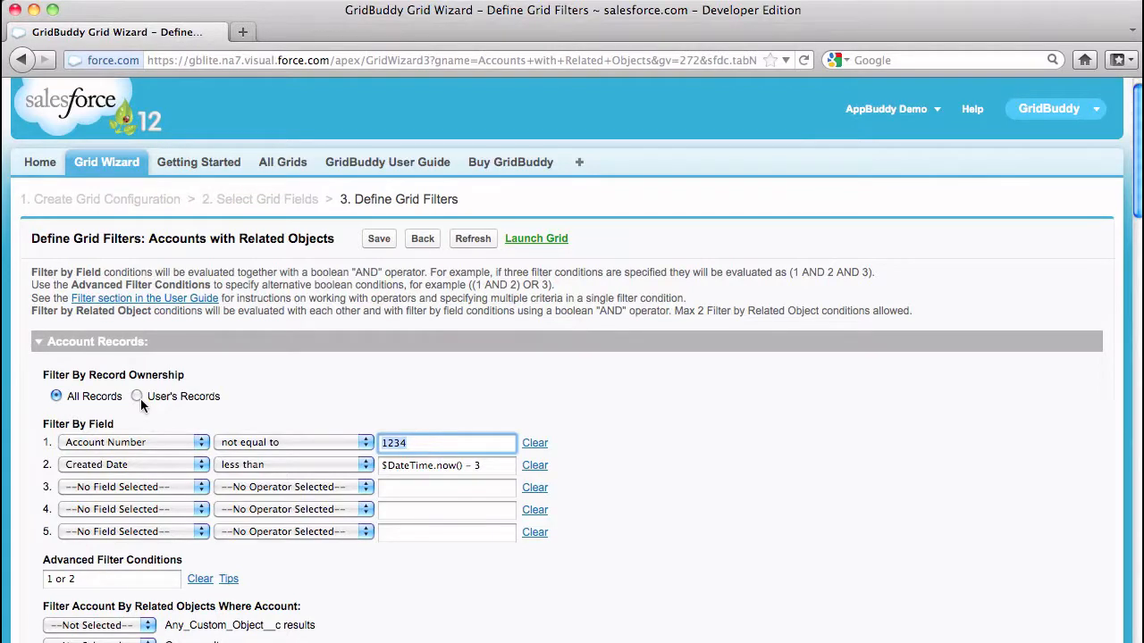
Scroll through Define Grid Filters to review the Account Number and Created Date filter conditions
scroll(141, 398, down, 3)
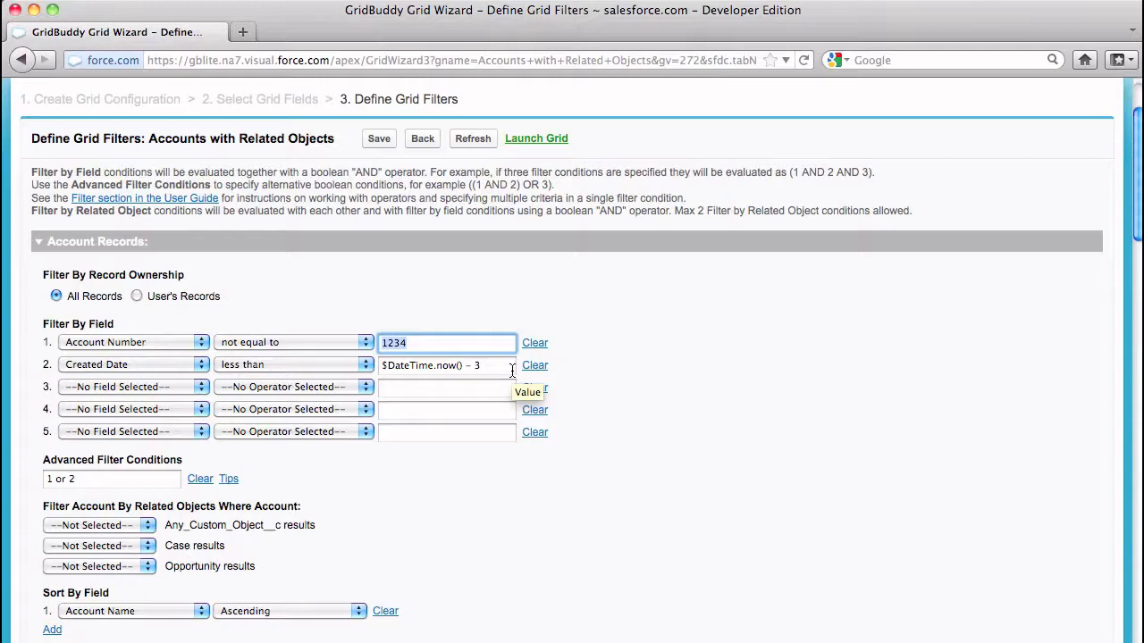
scroll(505, 374, down, 3)
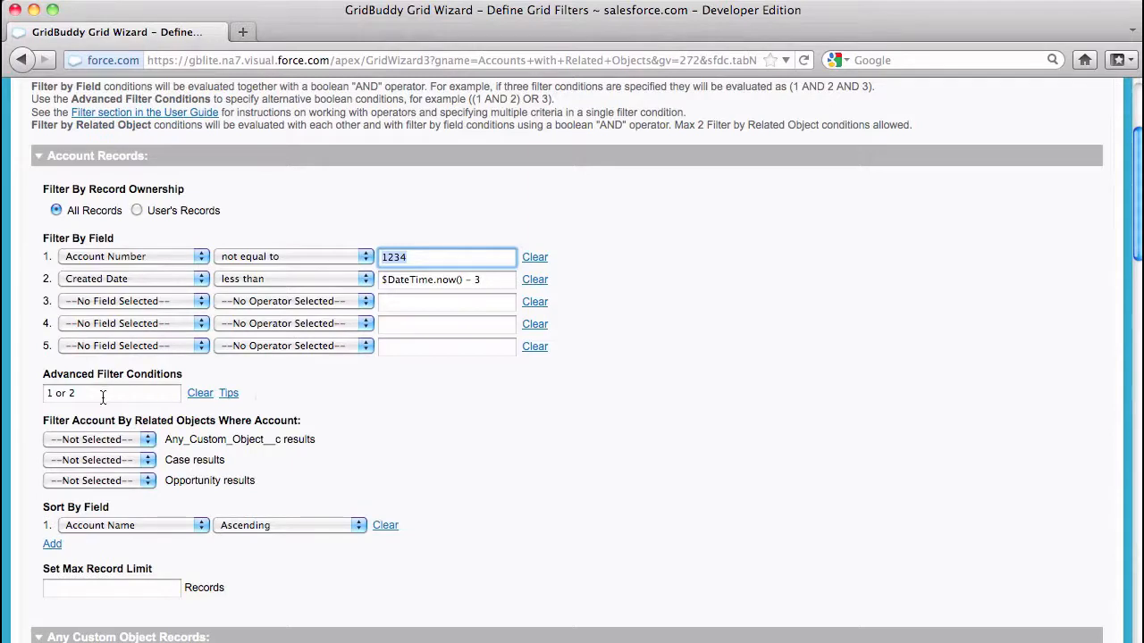
scroll(74, 400, down, 3)
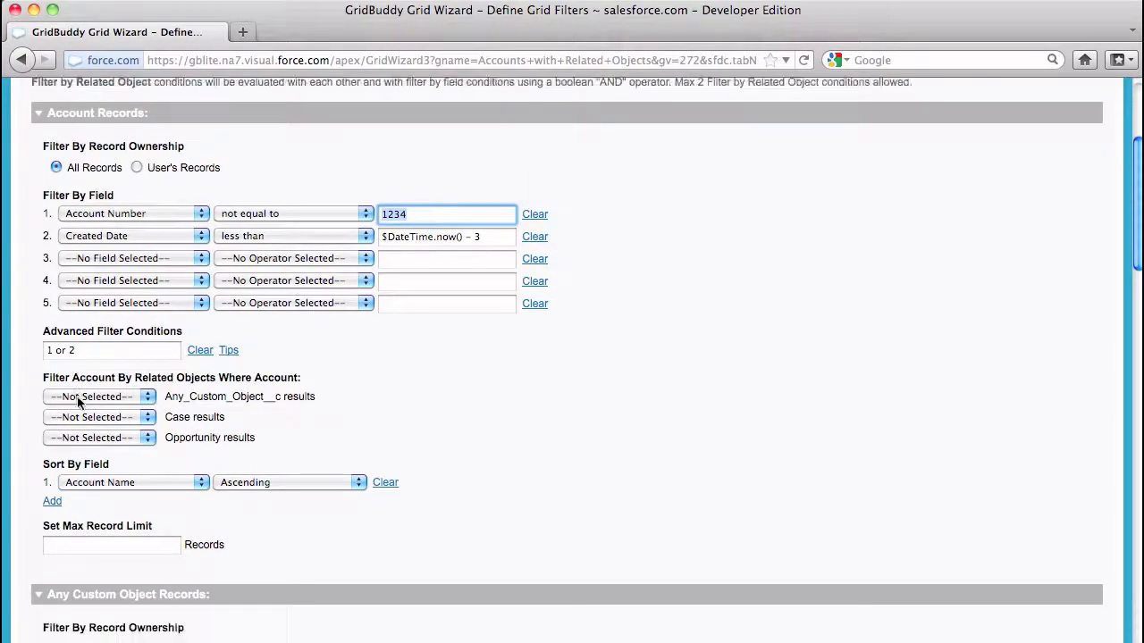
scroll(116, 404, down, 1)
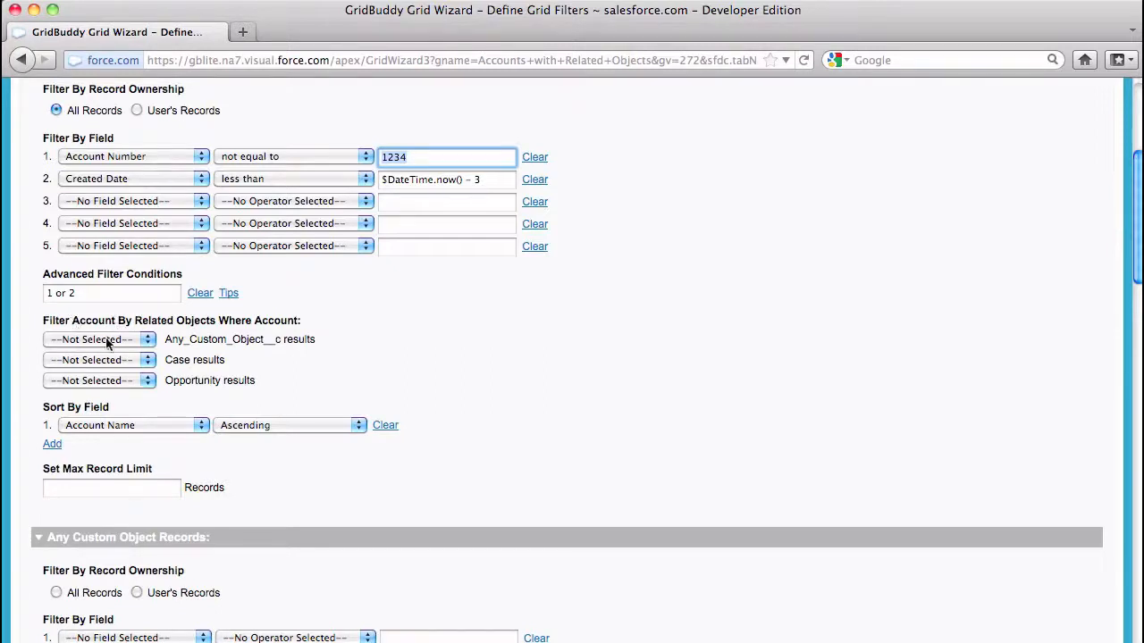
Keep only accounts that have no Cases but do have Opportunities
click(125, 360)
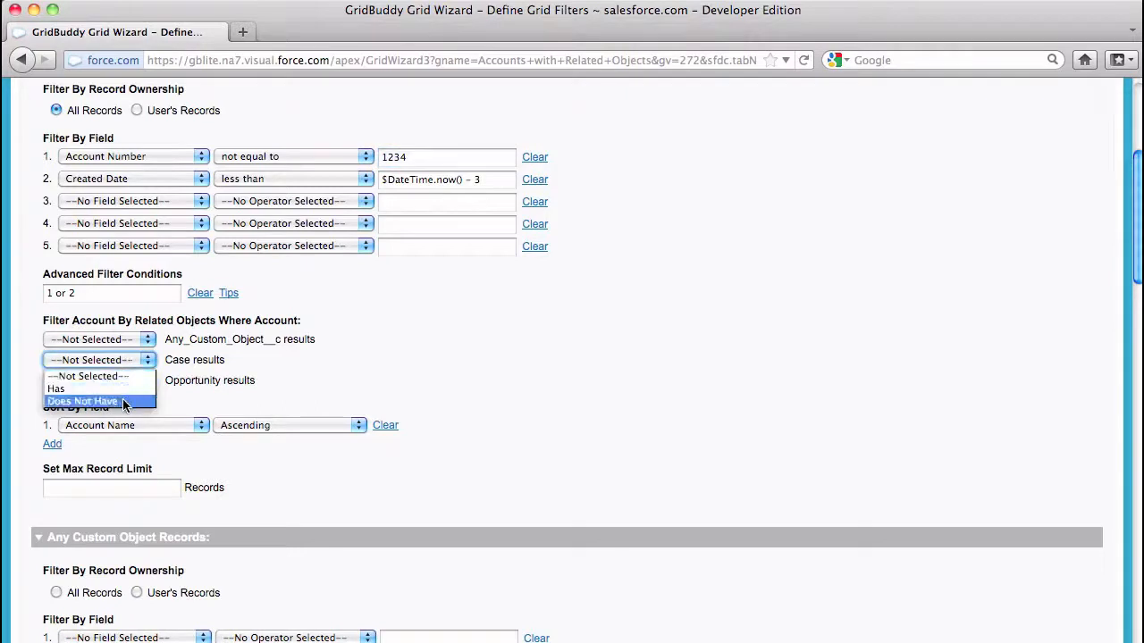
click(123, 401)
click(146, 385)
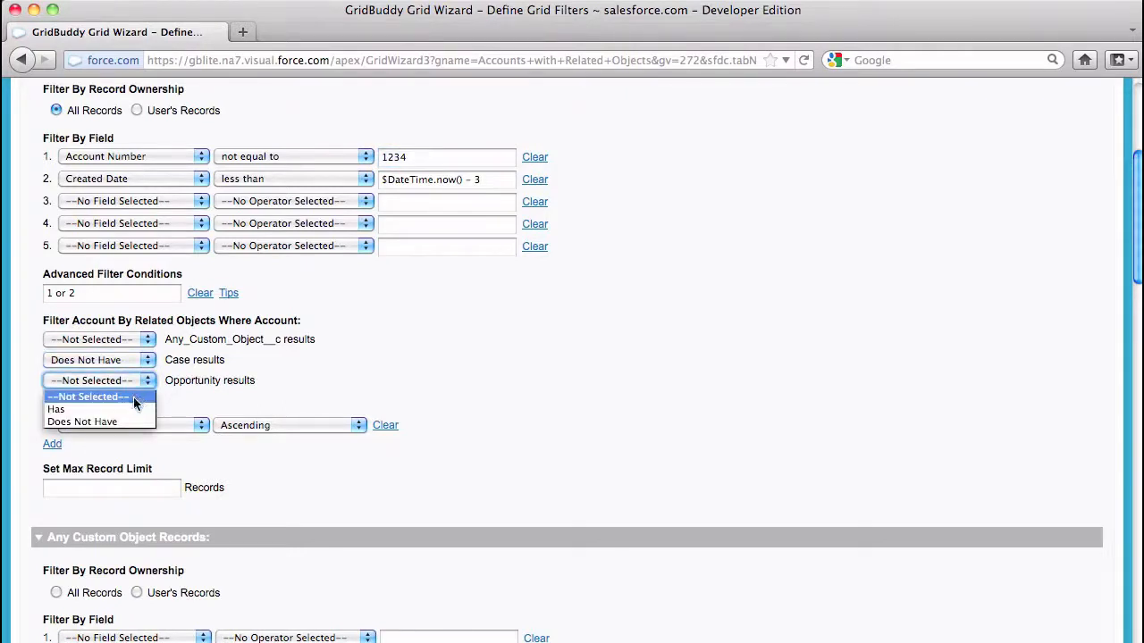
click(132, 409)
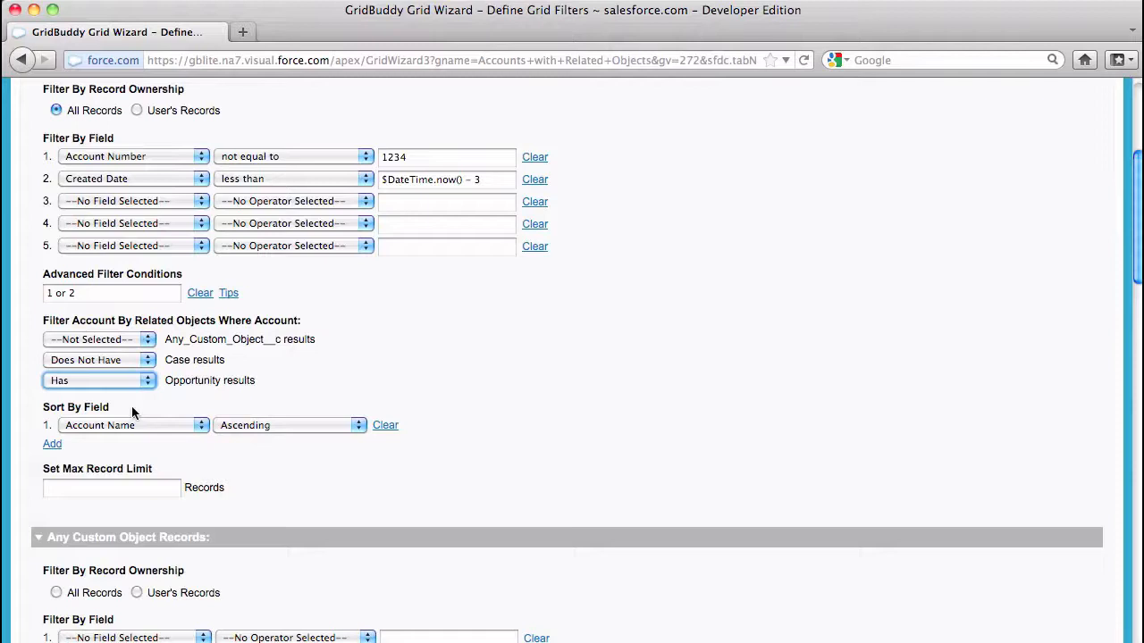
Add a second sort on Account Rating in descending order
click(51, 445)
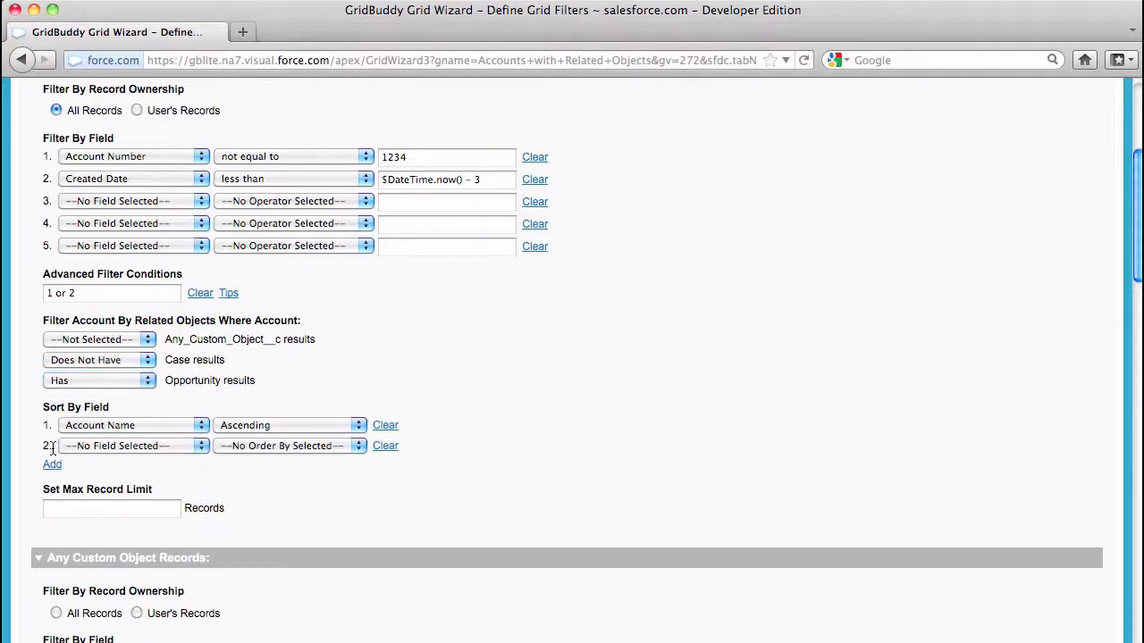
click(150, 447)
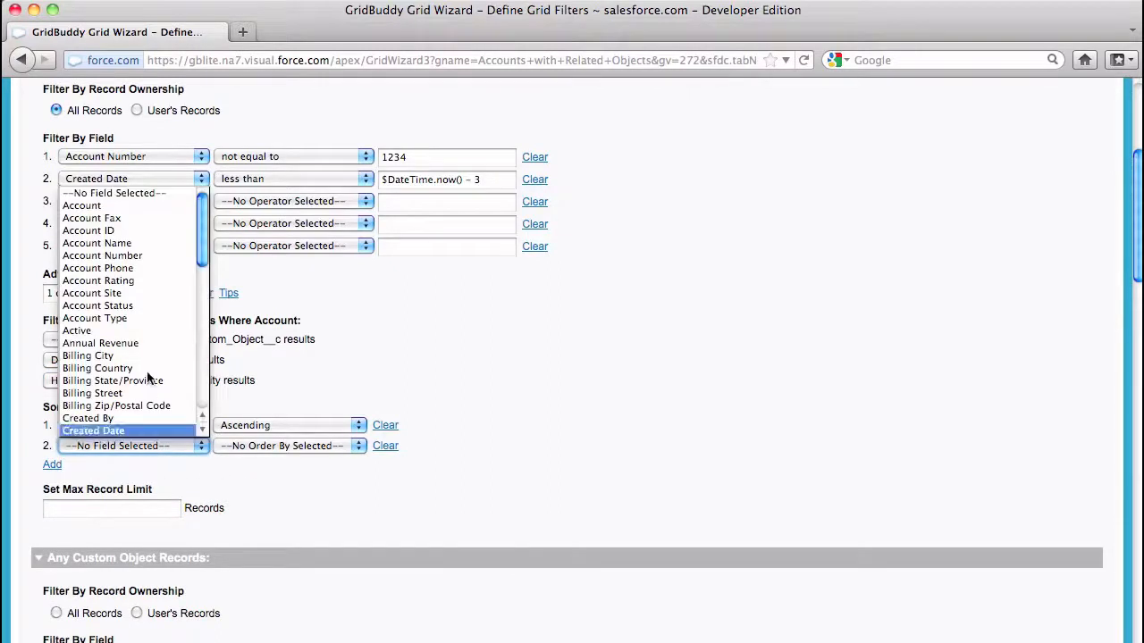
click(150, 282)
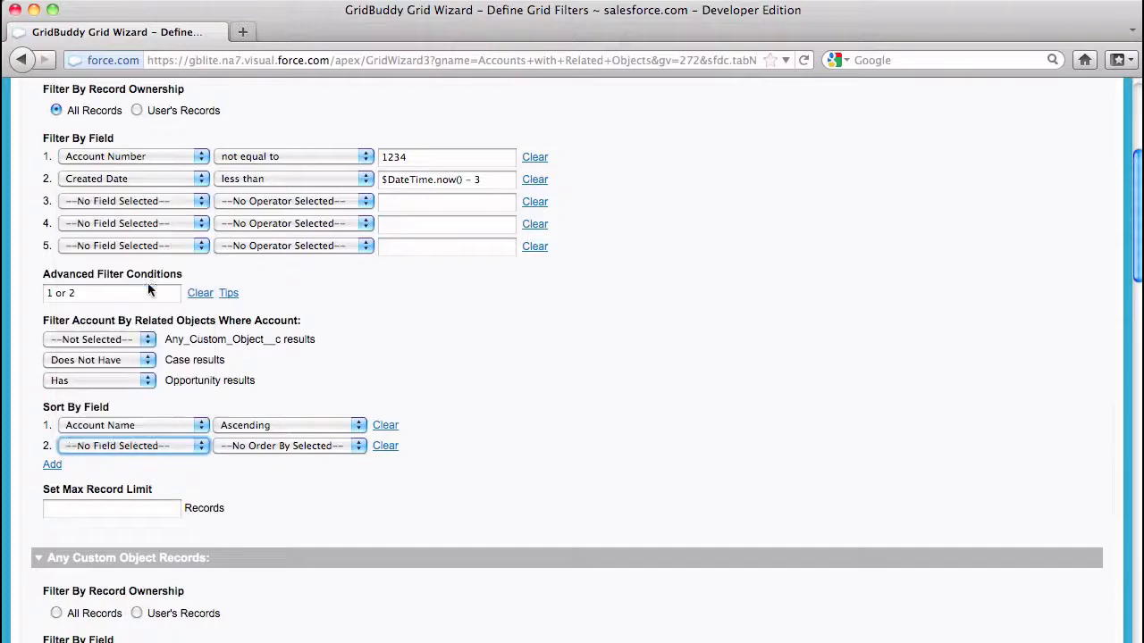
click(286, 447)
click(279, 486)
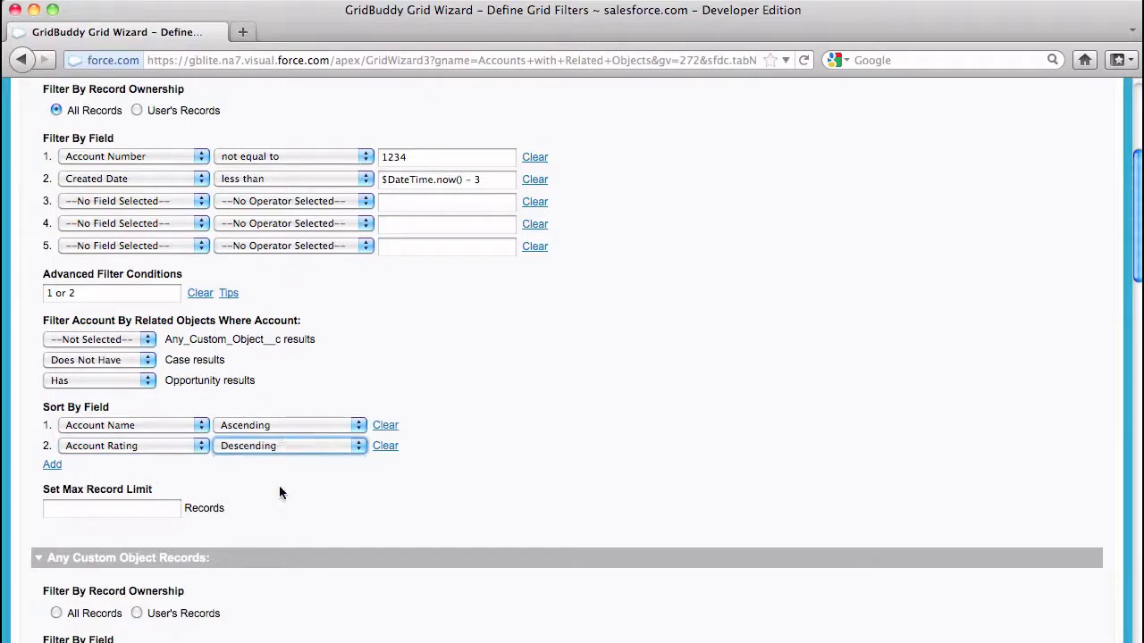
Set the maximum record limit to 100
click(147, 514)
text(100)
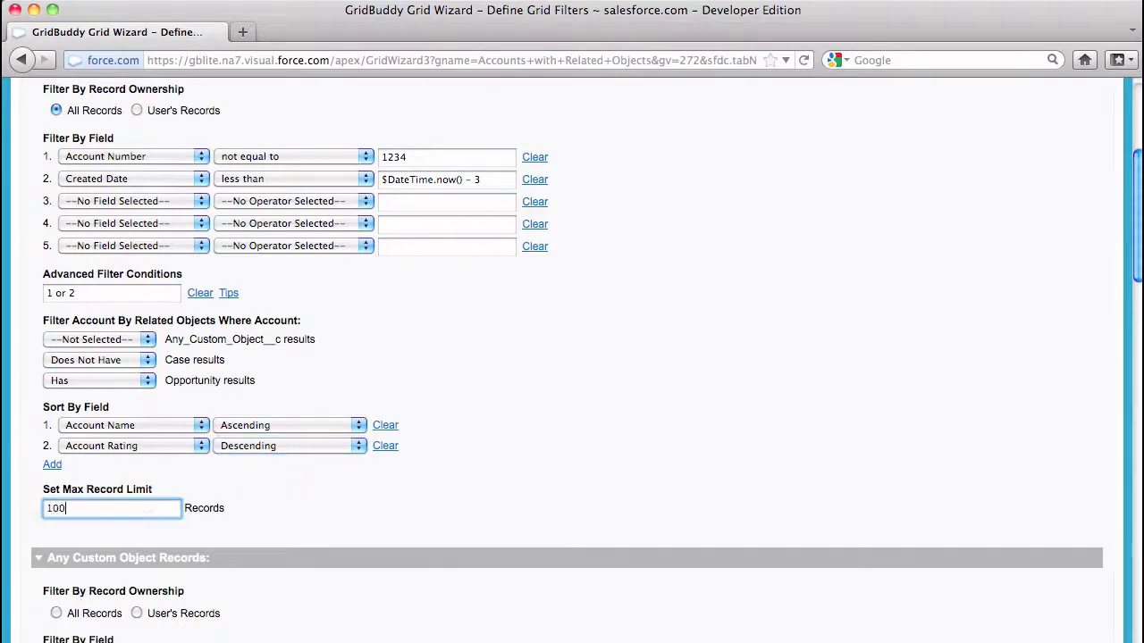
click(381, 509)
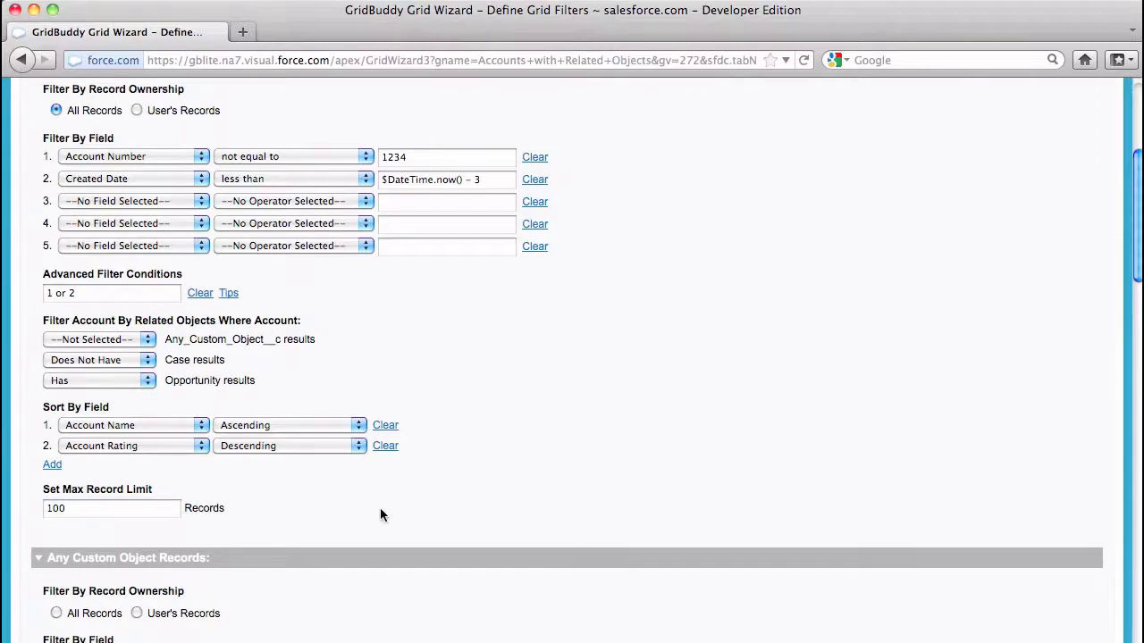
Save the filter, sort and 100-record limit settings for Accounts with Related Objects
scroll(380, 508, down, 4)
scroll(380, 511, down, 6)
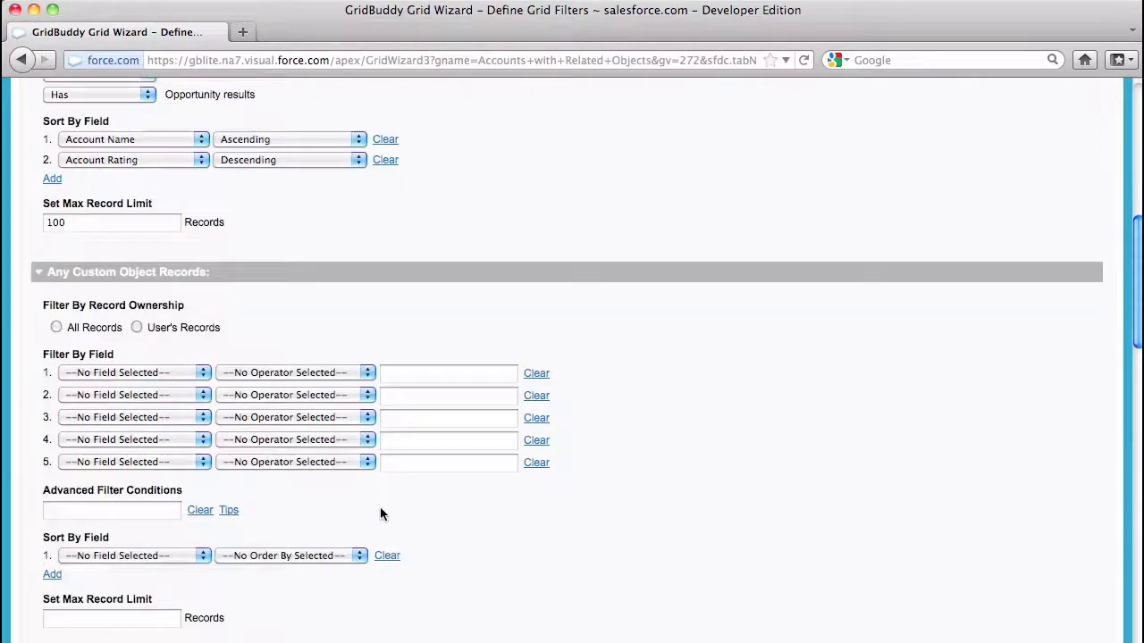
scroll(379, 509, down, 10)
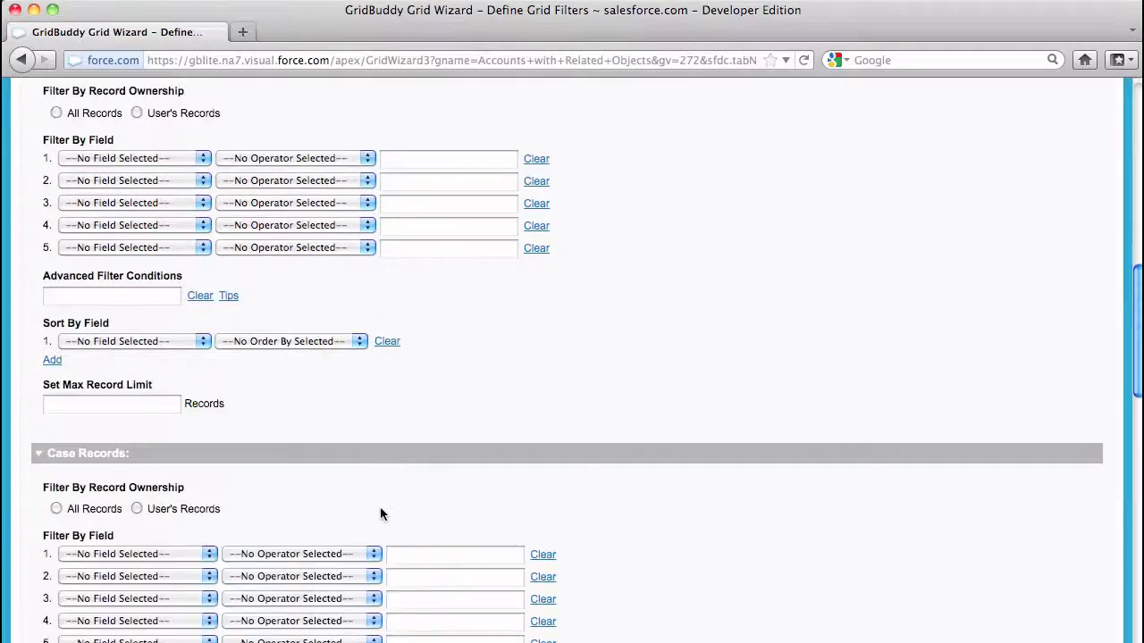
scroll(379, 514, down, 10)
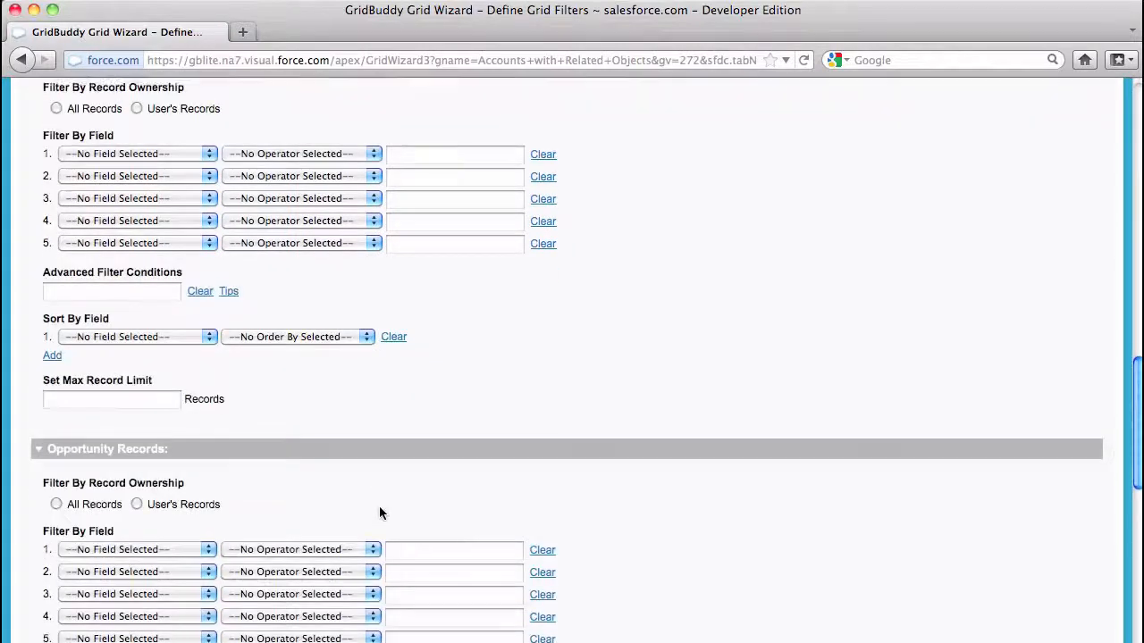
scroll(379, 513, down, 9)
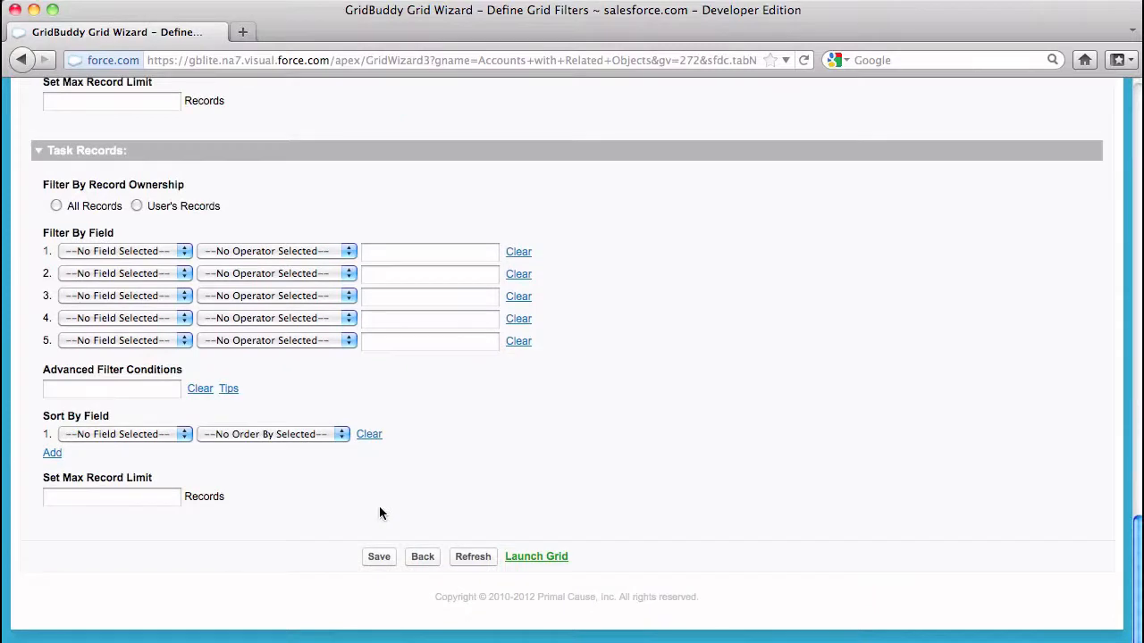
click(379, 560)
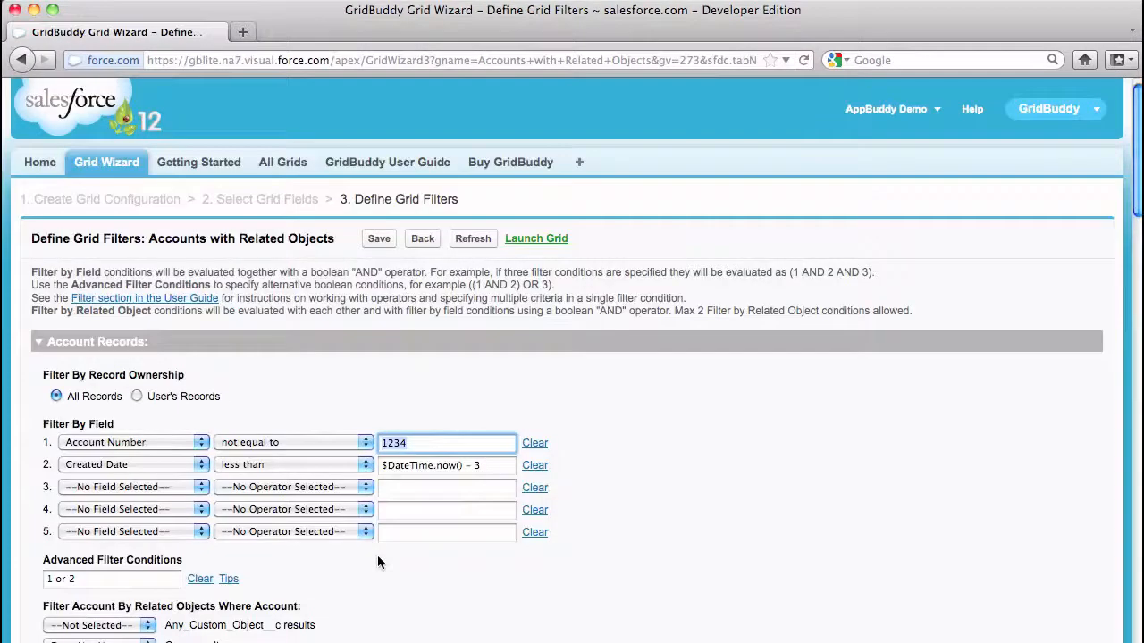
Launch the grid, expand all related records, and set Advanced Systems' Account Rating to Hot
click(528, 241)
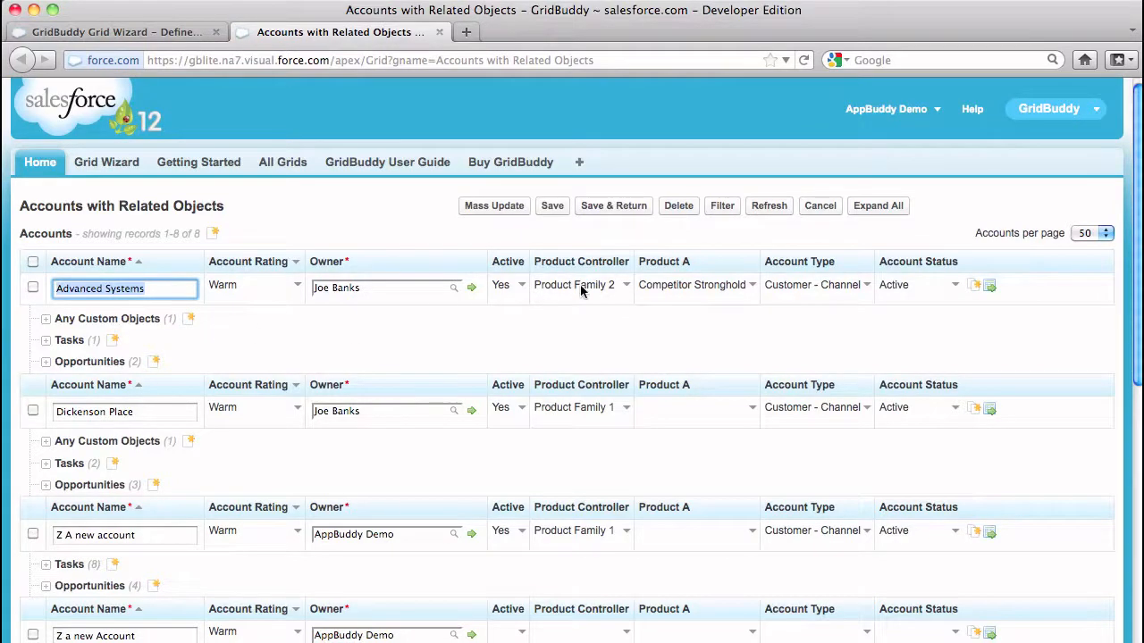
click(874, 207)
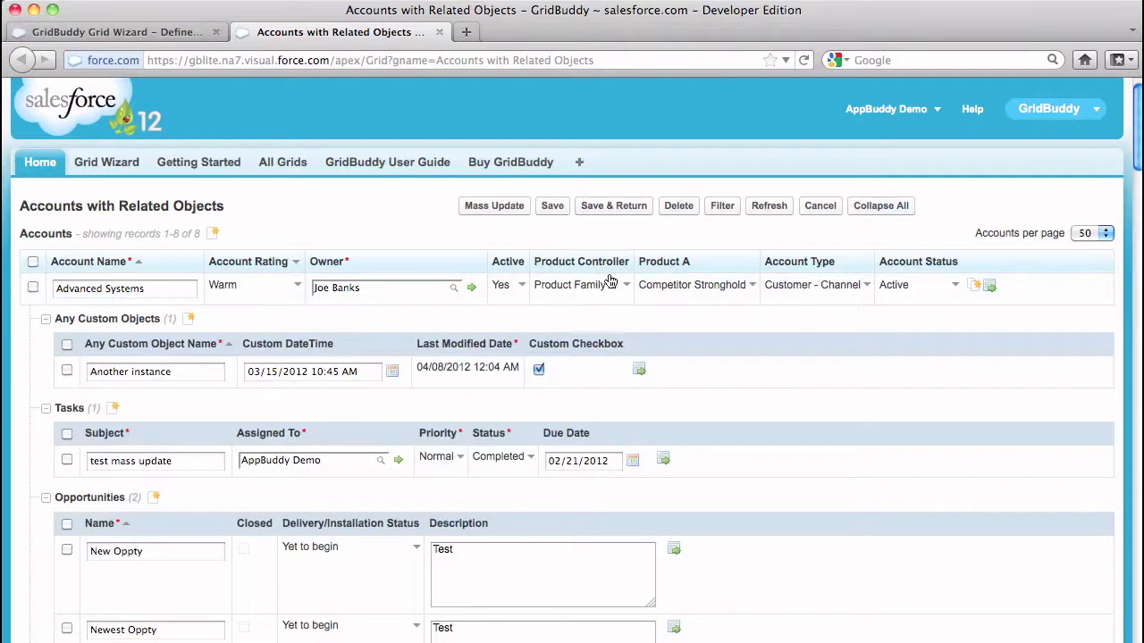
click(261, 293)
click(262, 295)
click(266, 326)
Set the Custom DateTime to 03/22/2012 and the task Due Date to 02/22/2012
click(390, 372)
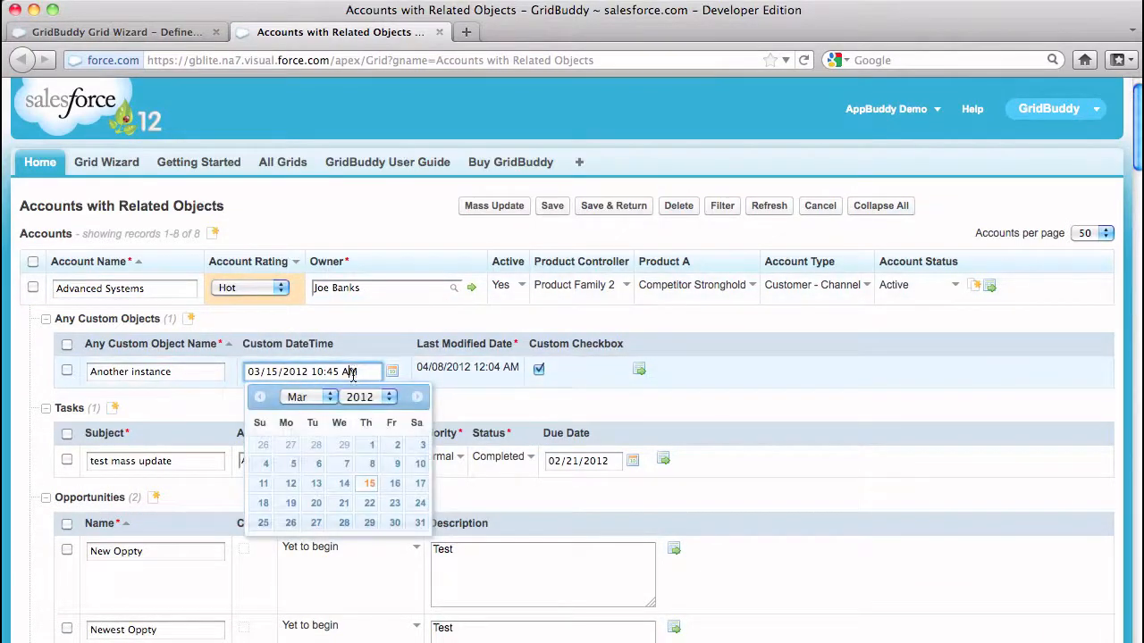
click(375, 515)
click(582, 460)
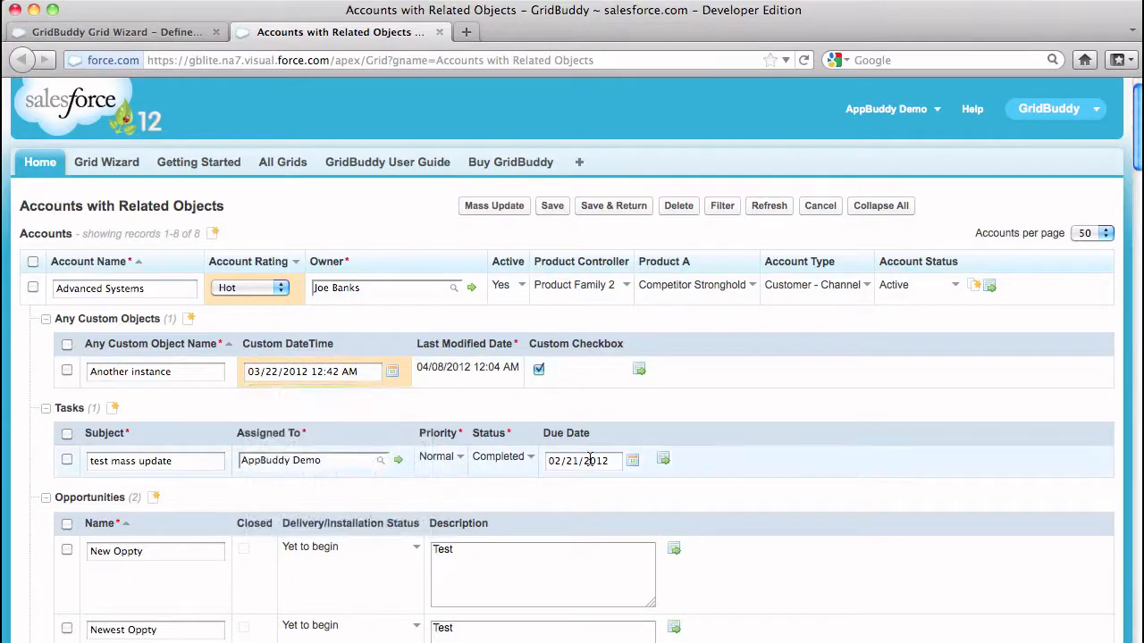
click(582, 460)
click(644, 593)
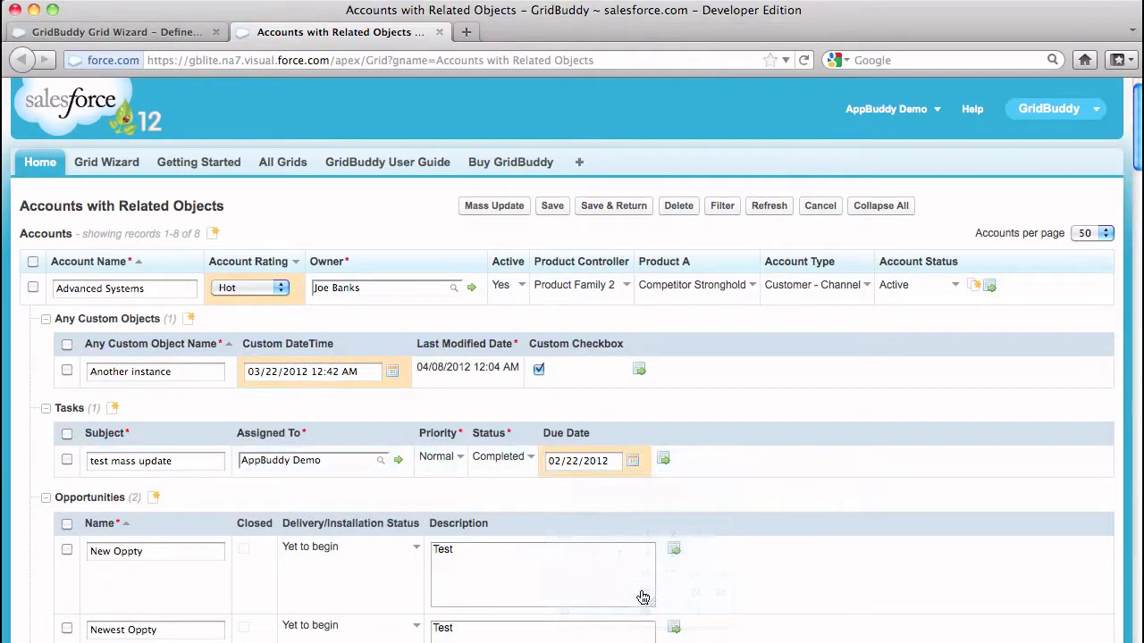
click(496, 208)
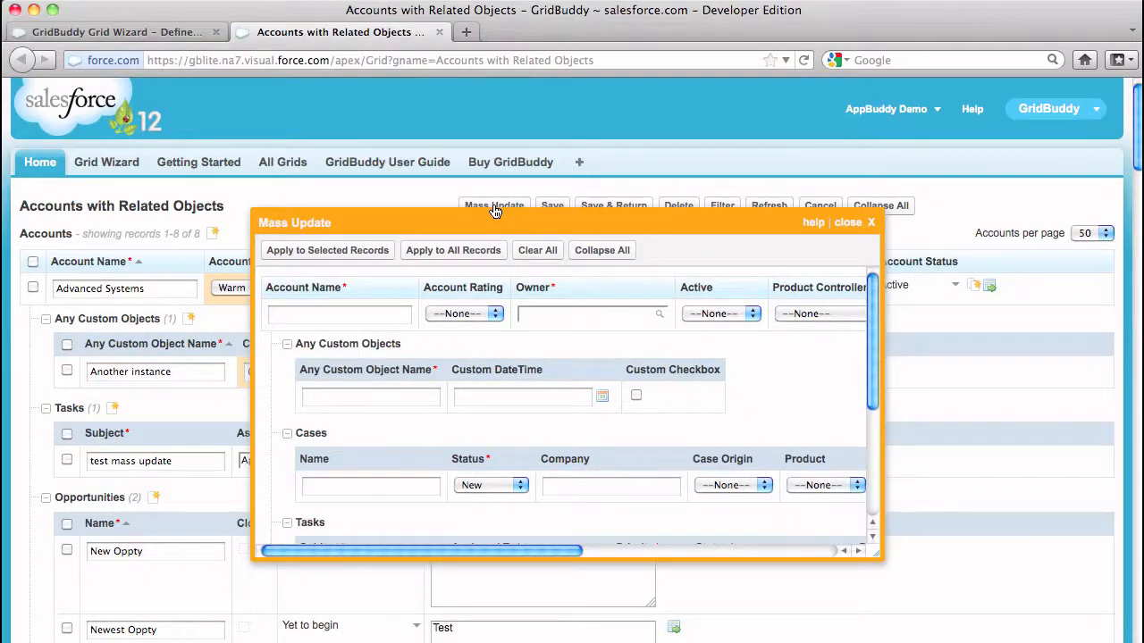
Choose Warm as the Account Rating value in the Mass Update dialog
click(495, 316)
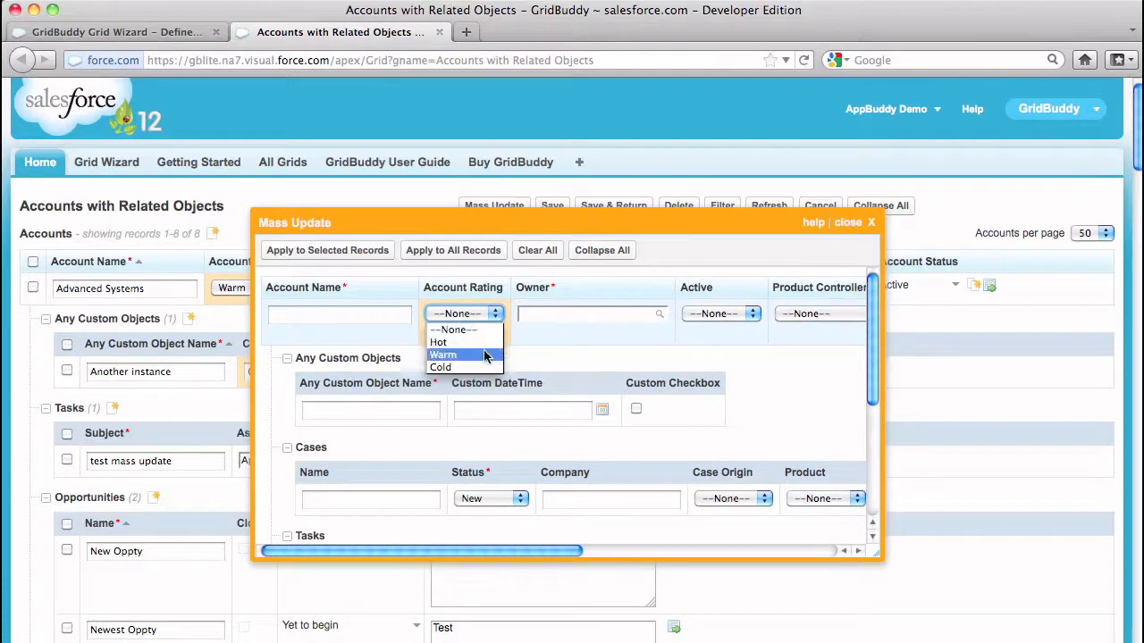
click(484, 355)
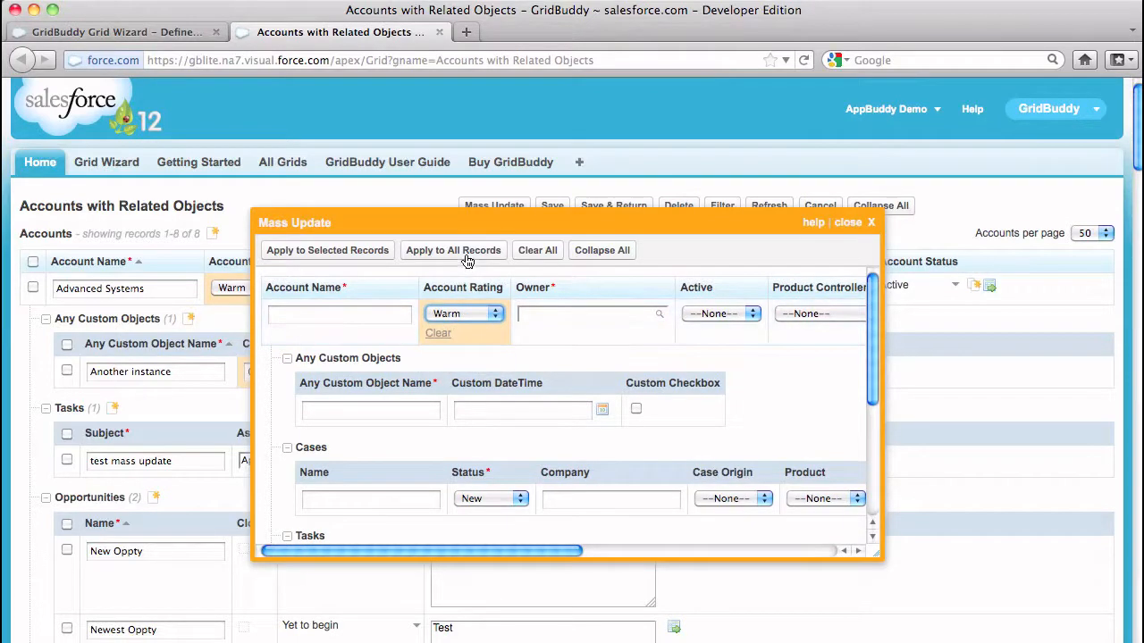